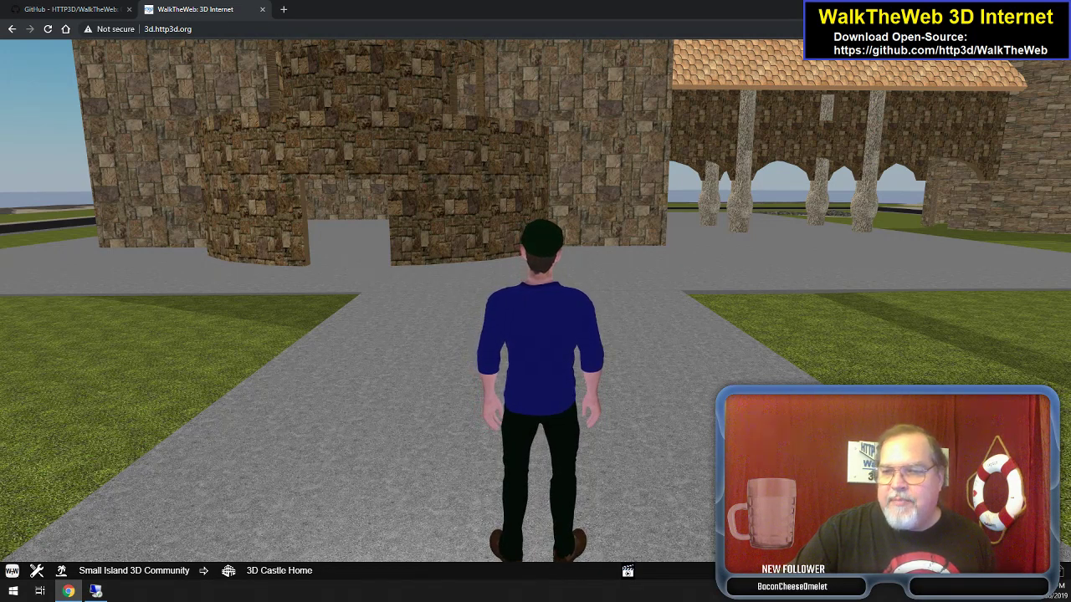
# - After checking the profile details, switch the main camera to First-Person, then Scene Camera
pyautogui.click(1059, 570)
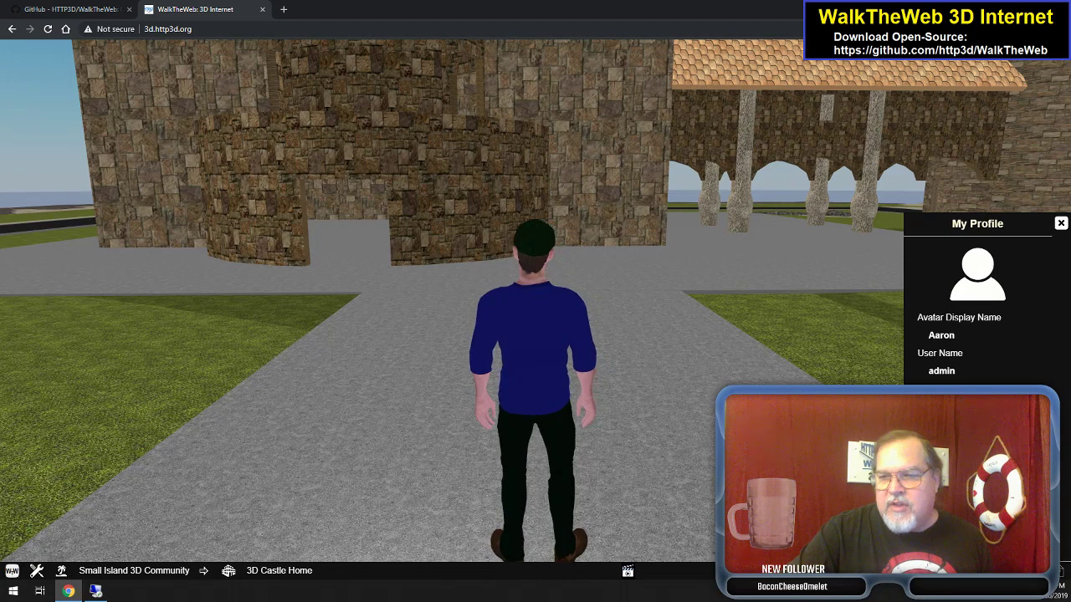
pyautogui.press('Escape')
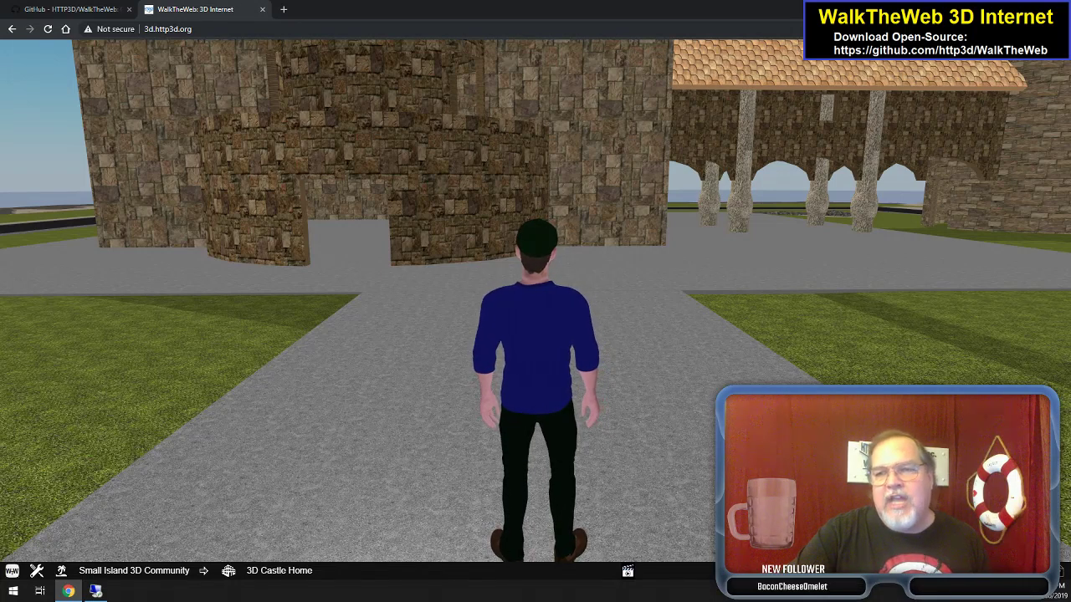
pyautogui.click(1059, 570)
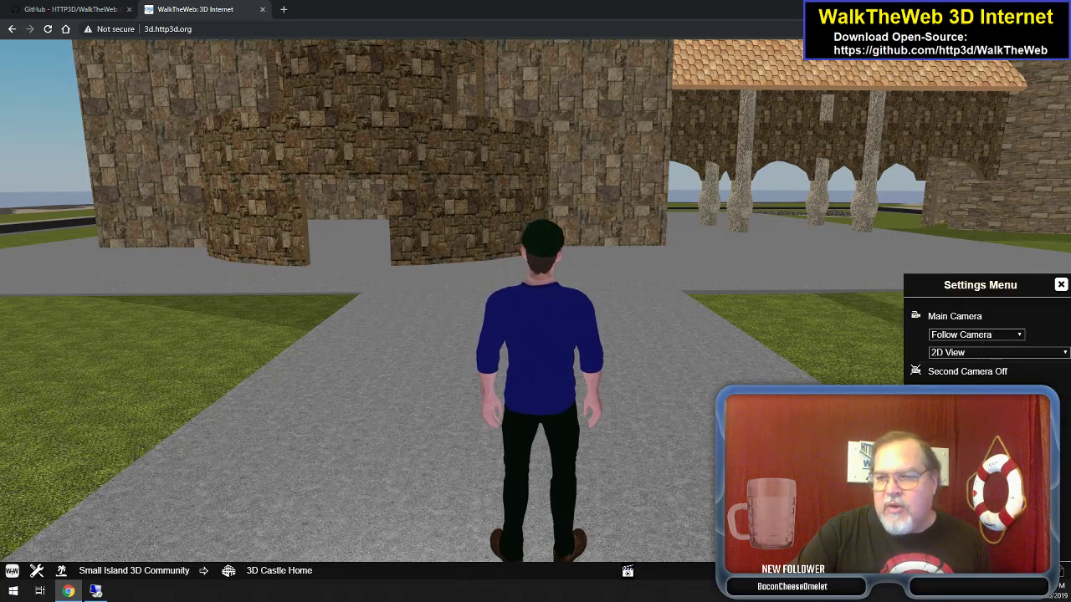
pyautogui.click(974, 335)
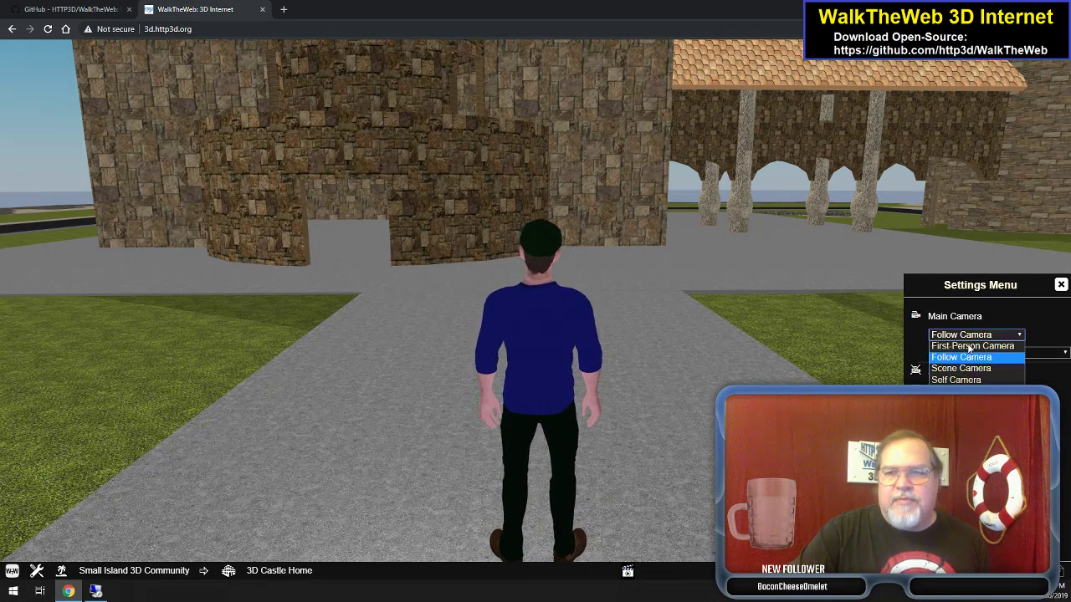
pyautogui.click(970, 345)
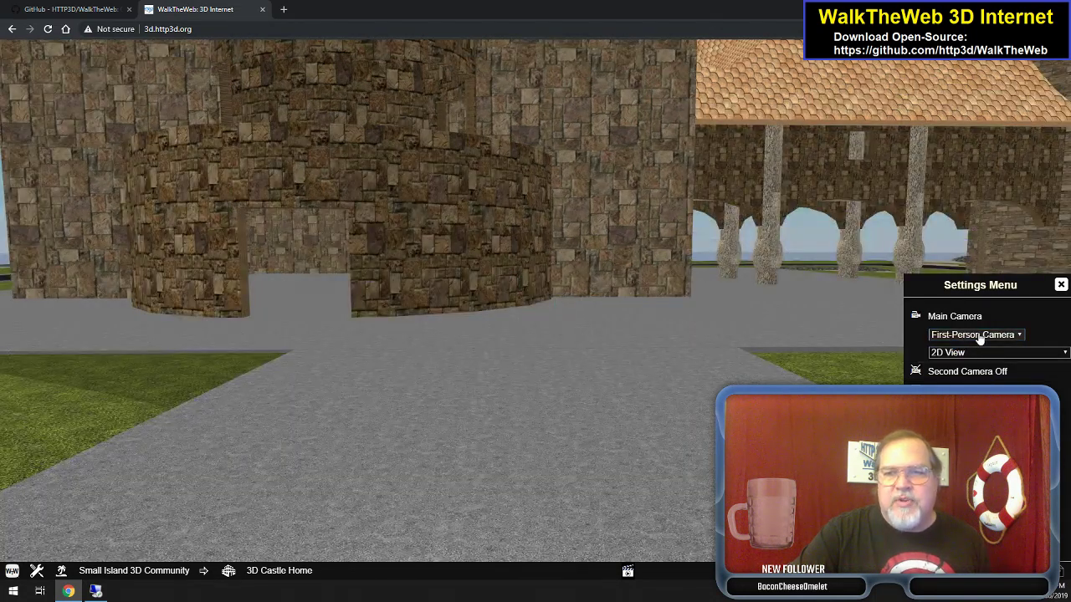
pyautogui.click(976, 336)
pyautogui.click(961, 373)
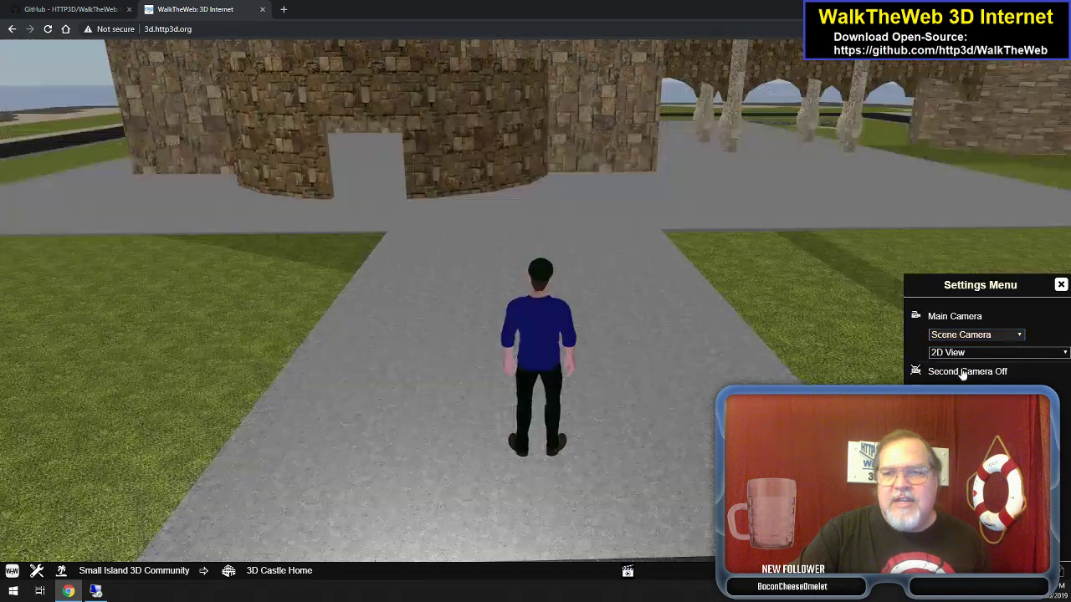
# - Keep Scene Camera, toggle the second camera on and off, and close the settings panel
pyautogui.click(972, 336)
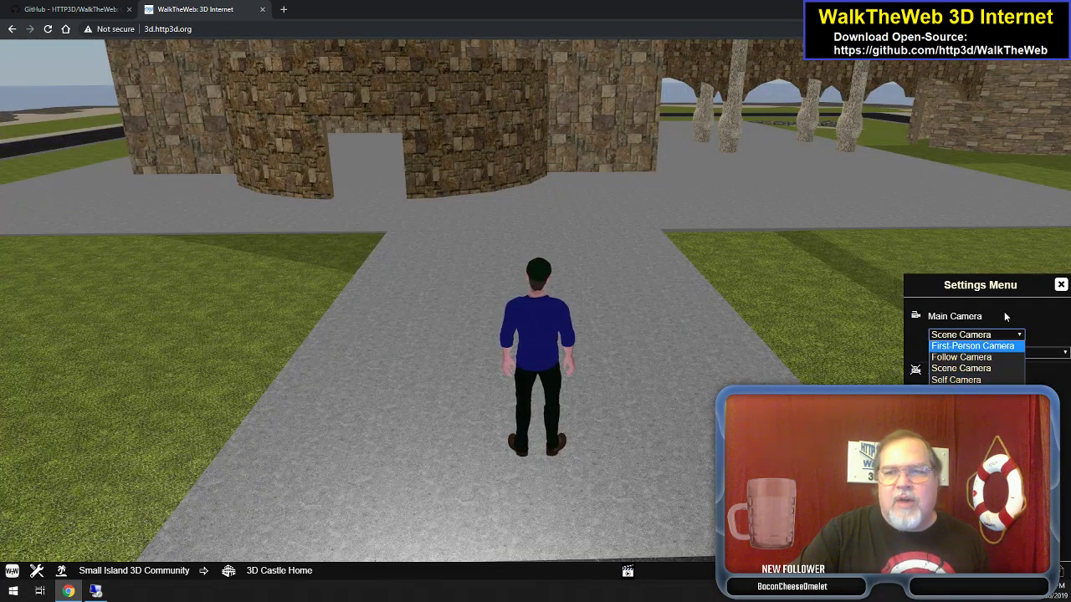
pyautogui.click(1003, 315)
pyautogui.click(725, 376)
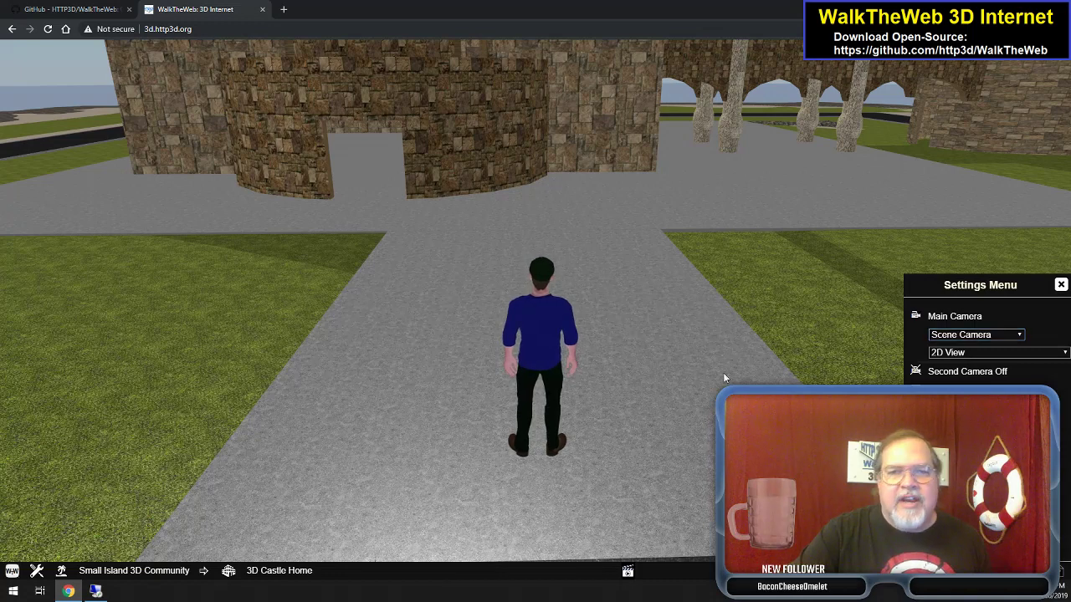
pyautogui.click(964, 371)
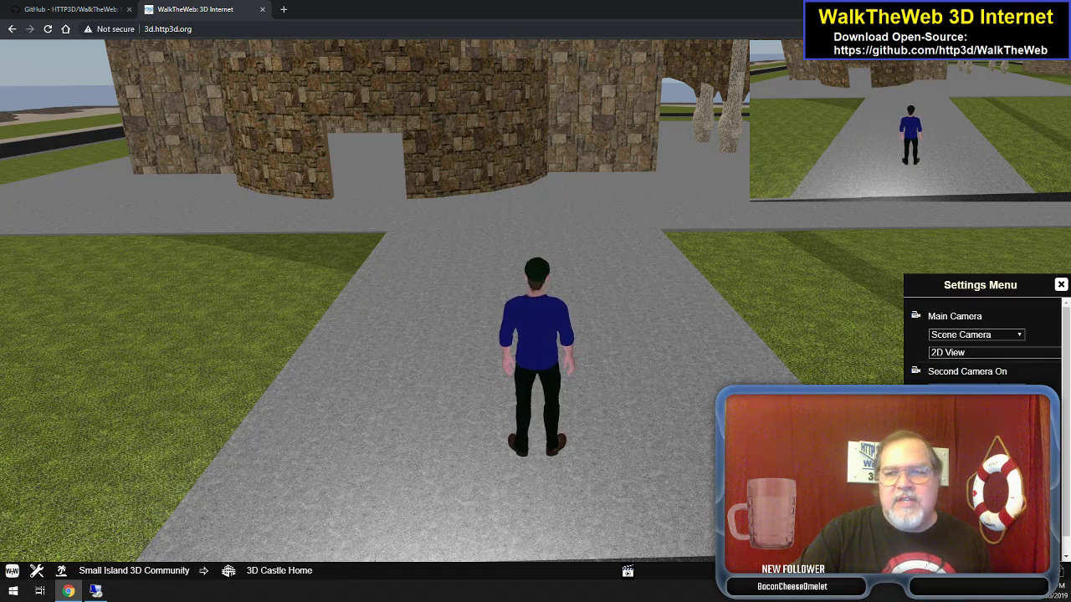
pyautogui.click(1032, 378)
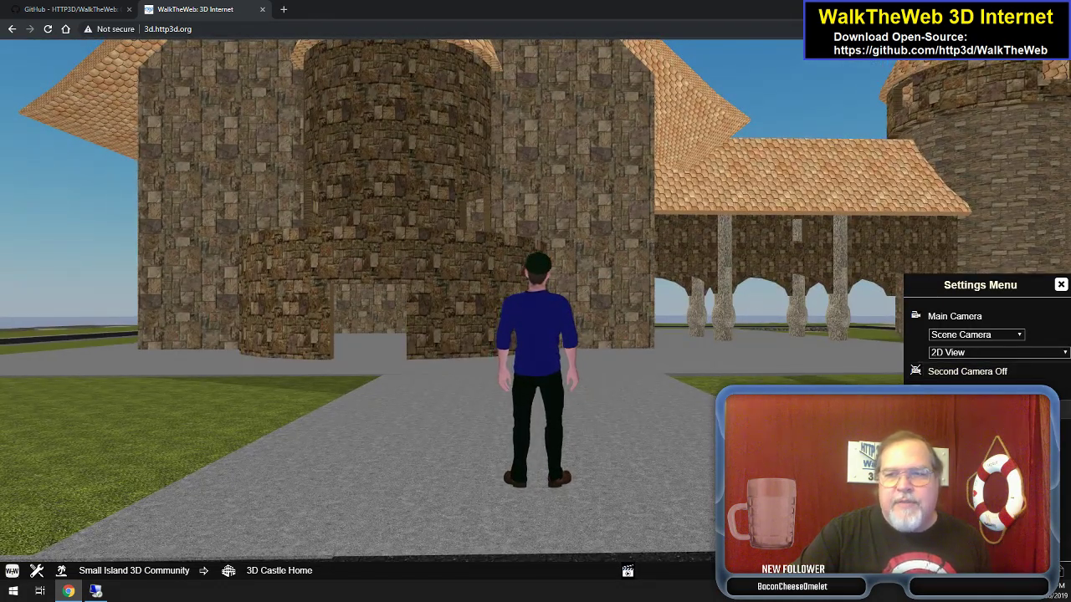
pyautogui.click(1060, 286)
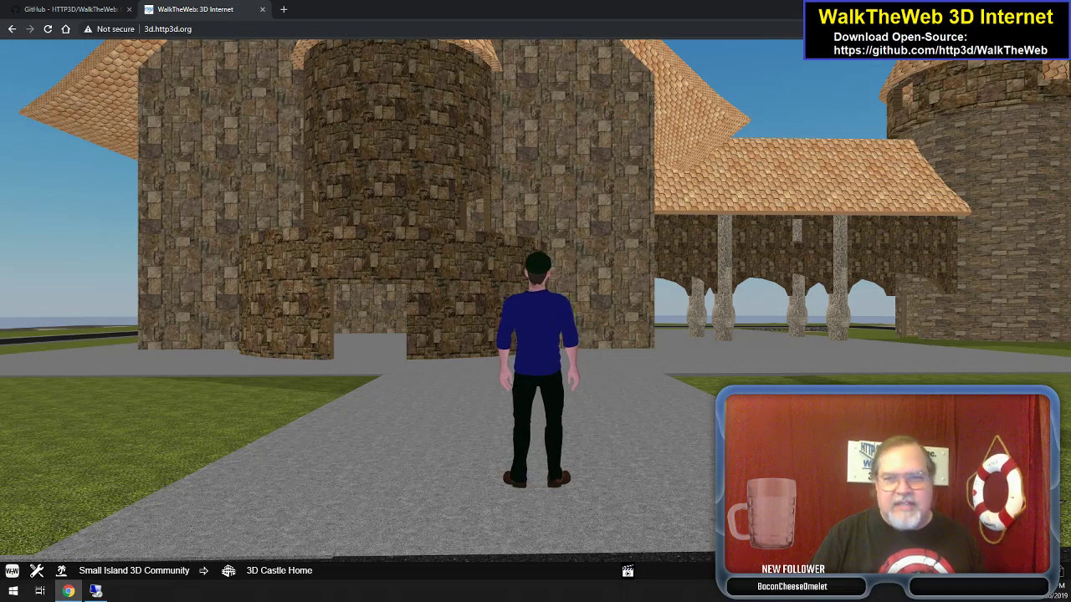
# - Turn left, walk across the road onto the castle walkway, then turn toward the castle
pyautogui.press('Left')
pyautogui.press('Left')
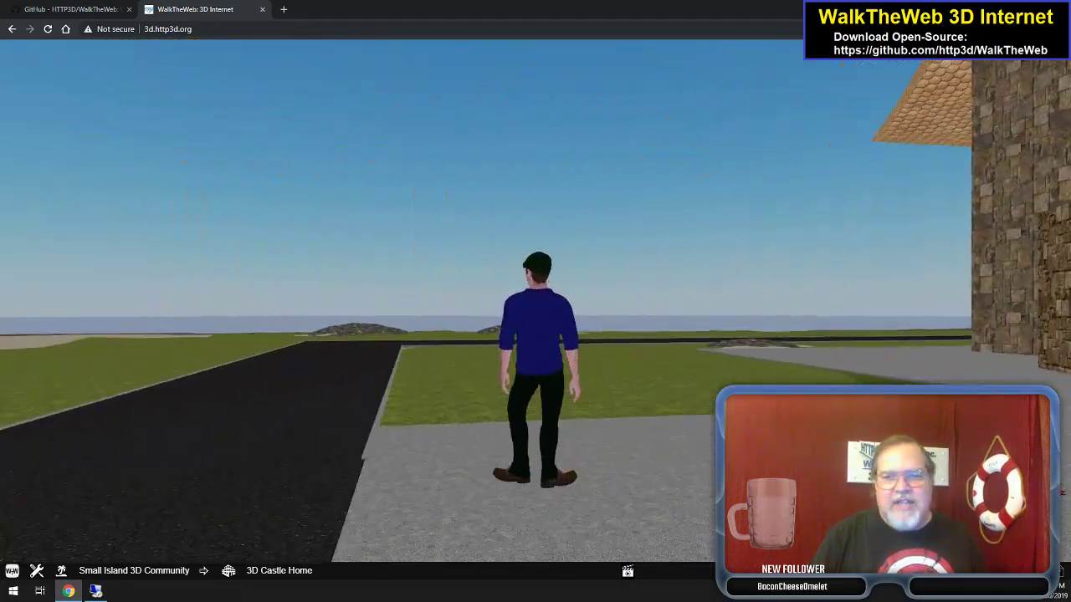
pyautogui.press('Left')
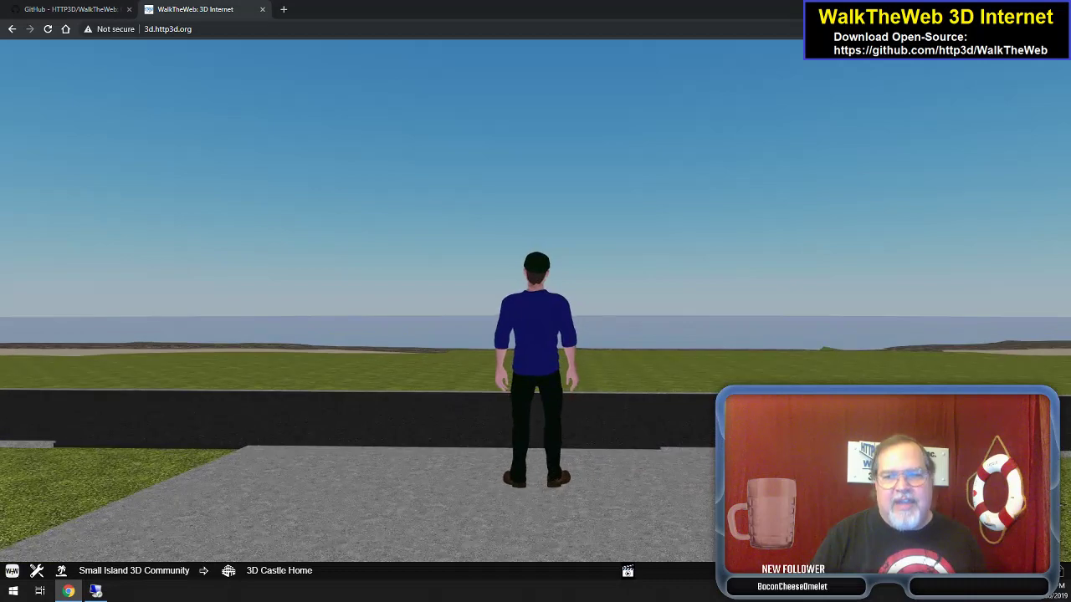
pyautogui.press('Left')
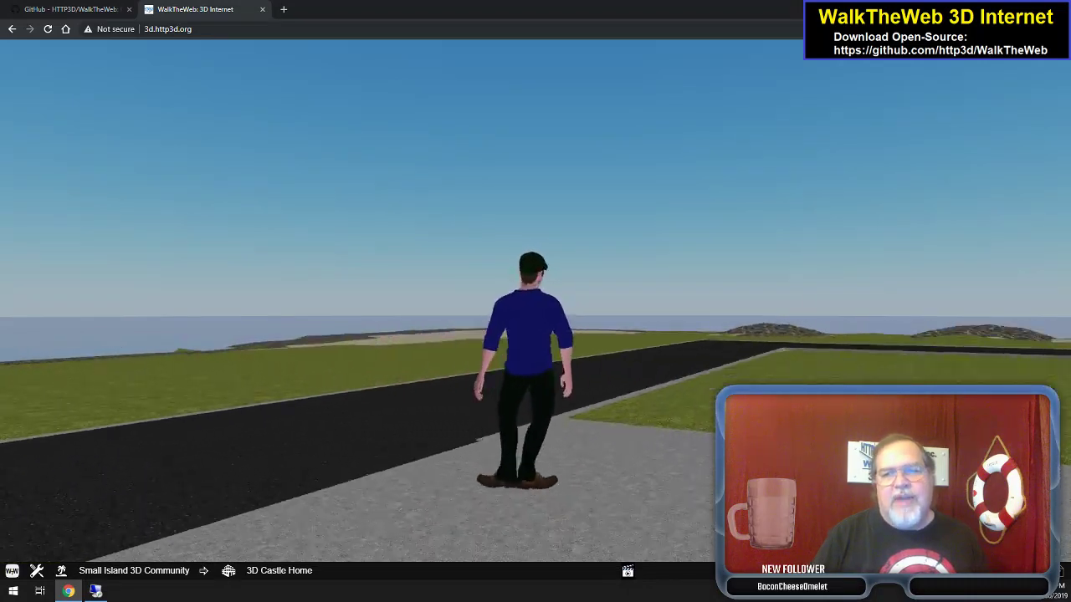
pyautogui.press('Left')
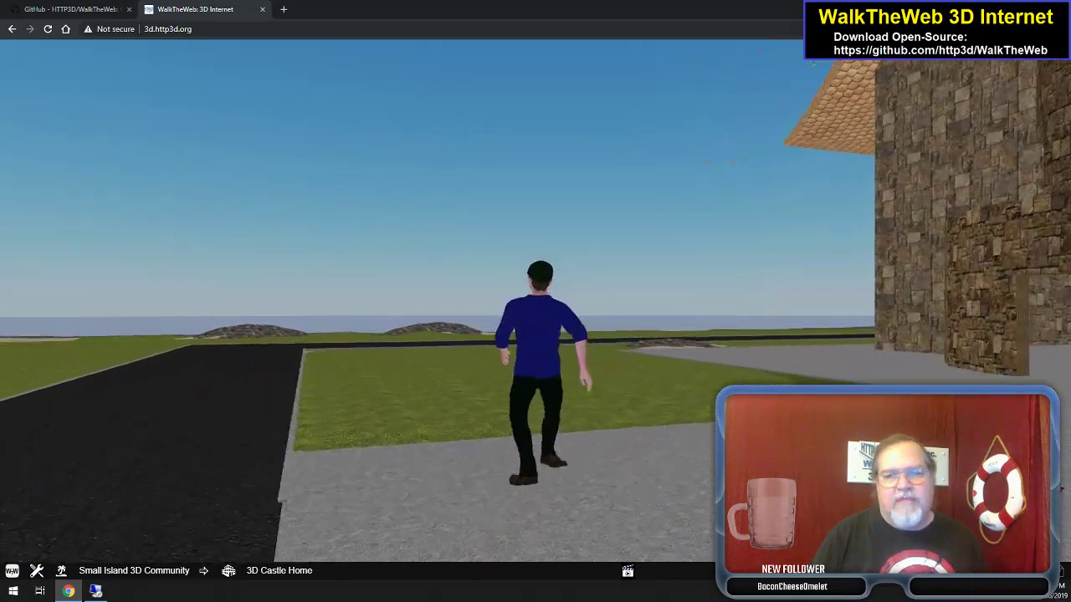
pyautogui.press('Left')
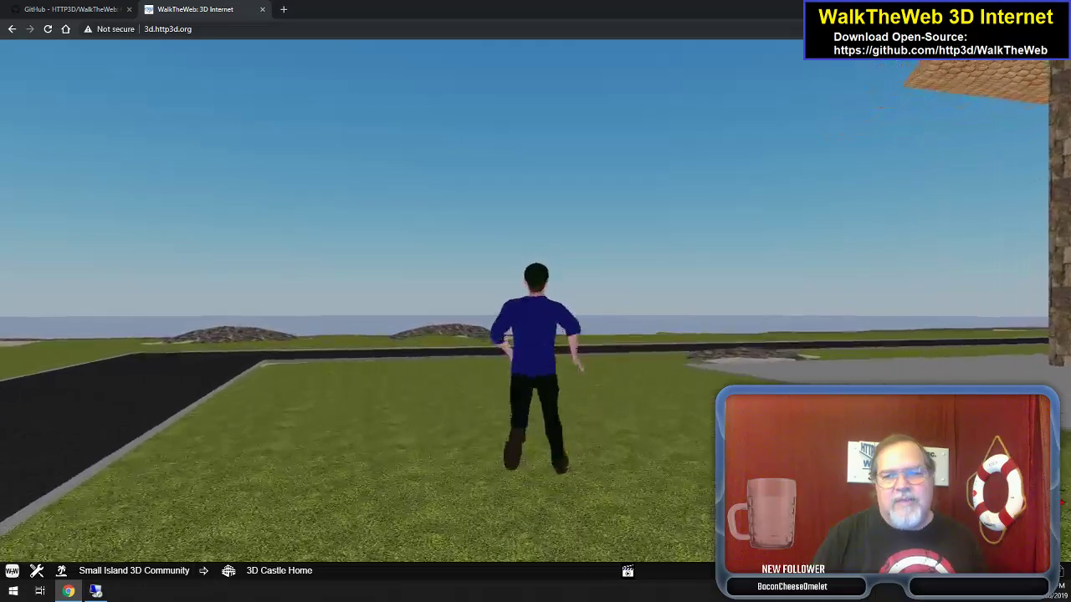
pyautogui.press('Left')
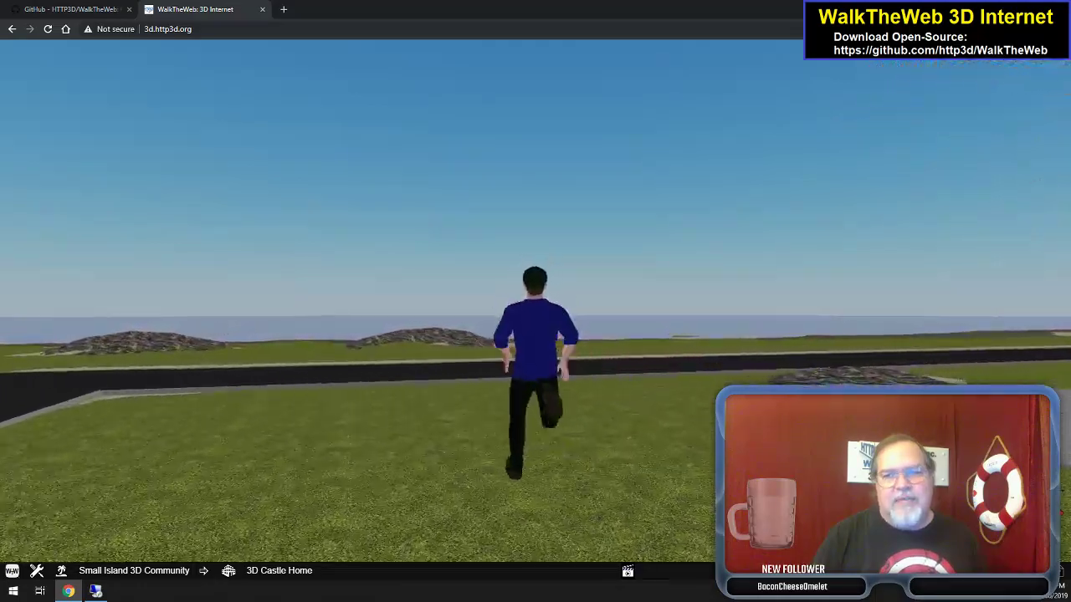
pyautogui.press('Up')
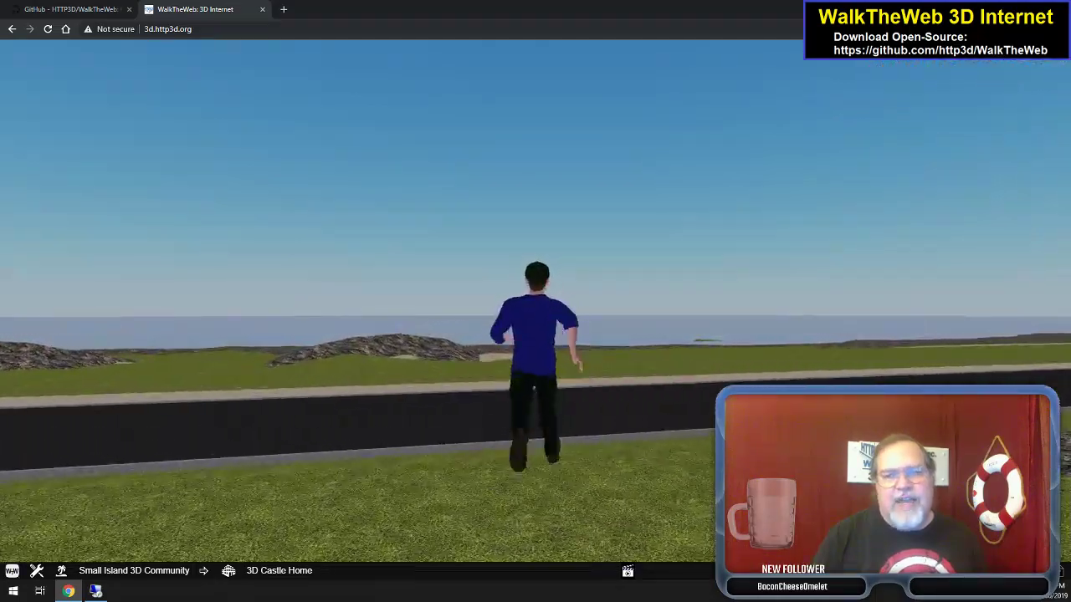
pyautogui.press('Up')
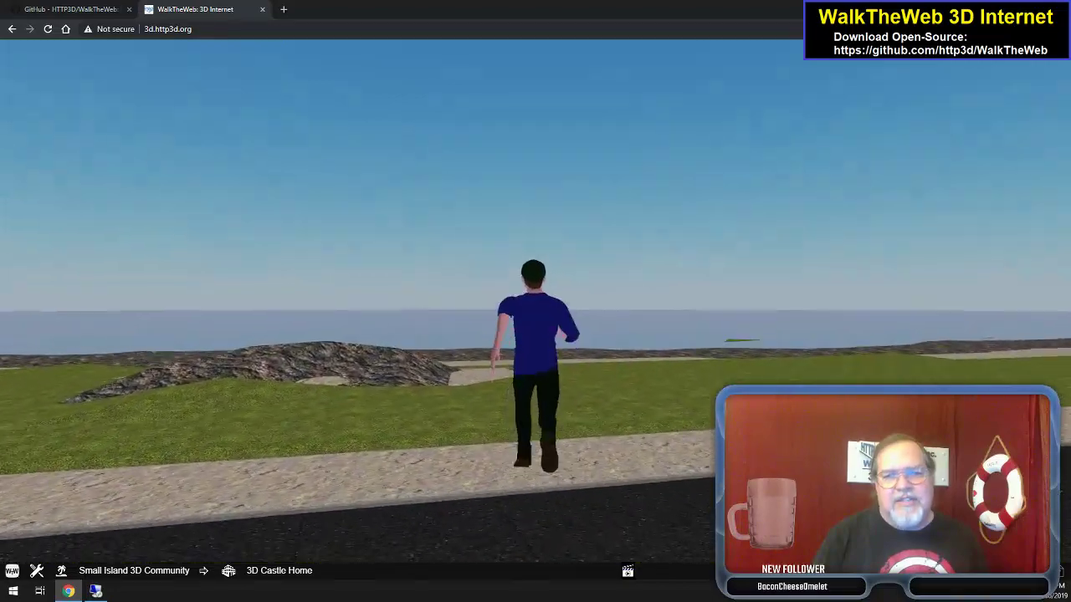
pyautogui.press('Right')
pyautogui.press('Up')
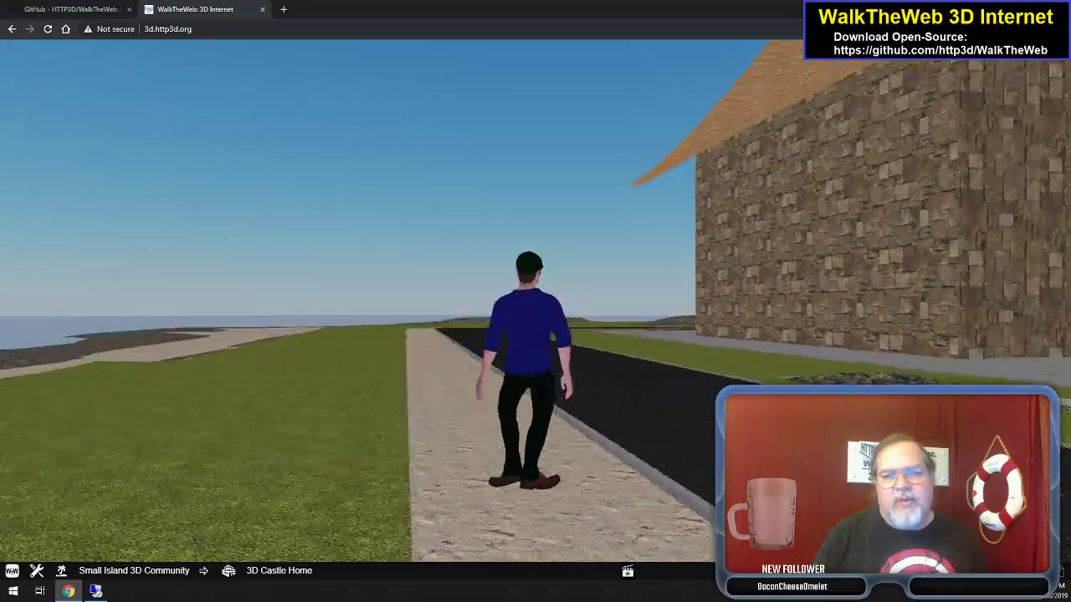
pyautogui.press('Right')
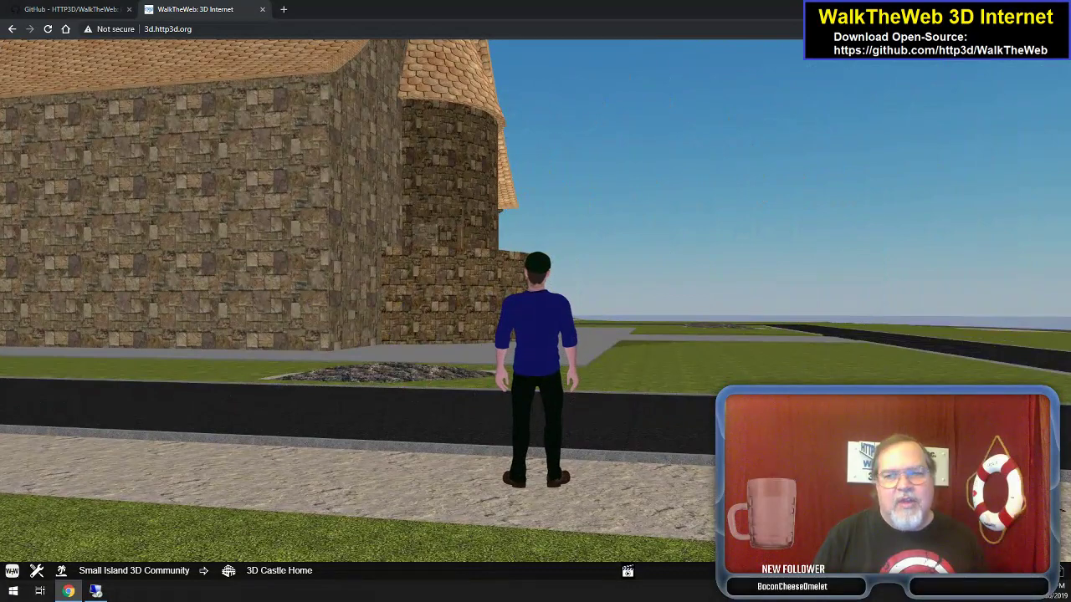
pyautogui.press('Left')
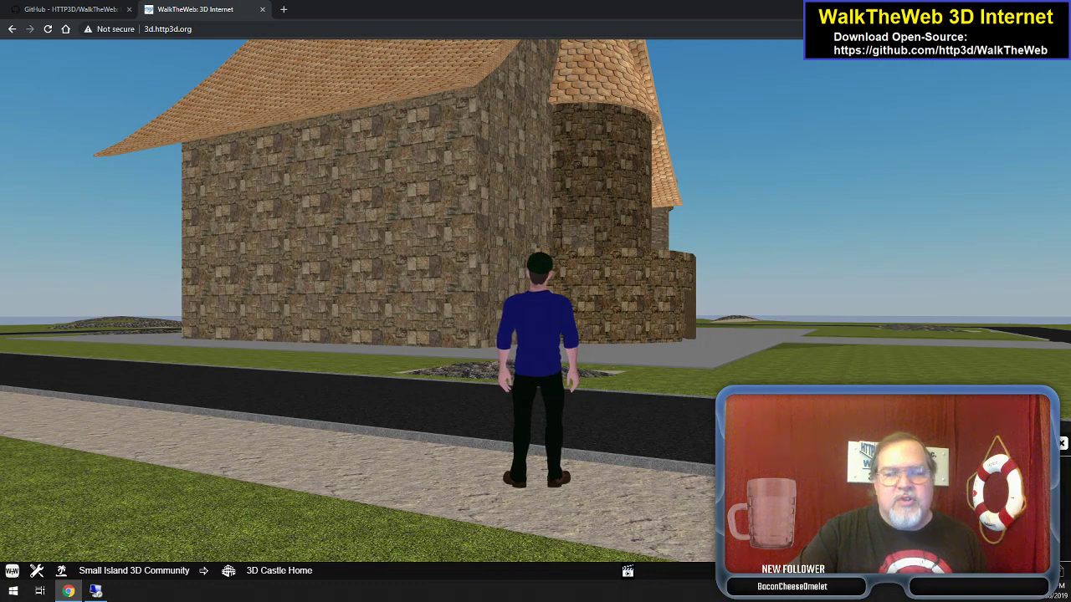
# - Orbit the camera toward the castle, then turn the avatar right and back left
pyautogui.moveTo(705, 296); pyautogui.dragTo(747, 294)
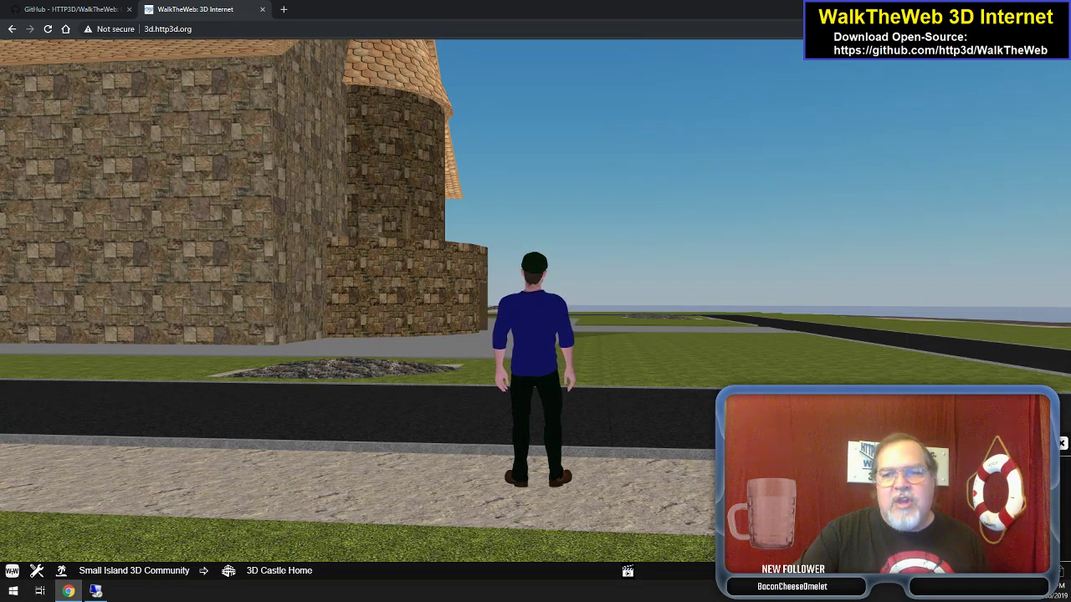
pyautogui.moveTo(432, 275); pyautogui.dragTo(791, 381)
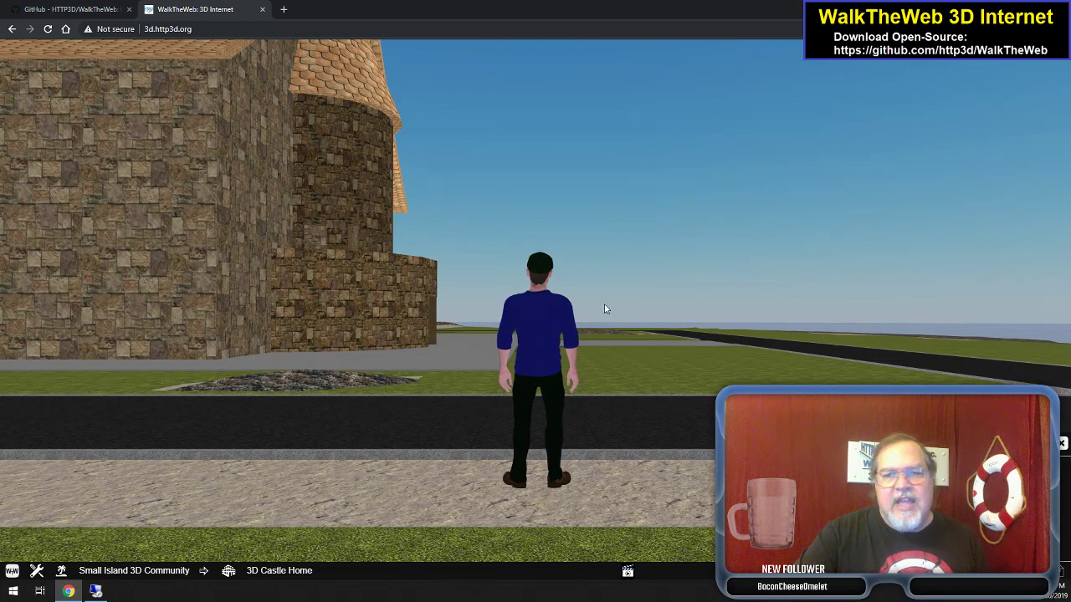
pyautogui.press('Right')
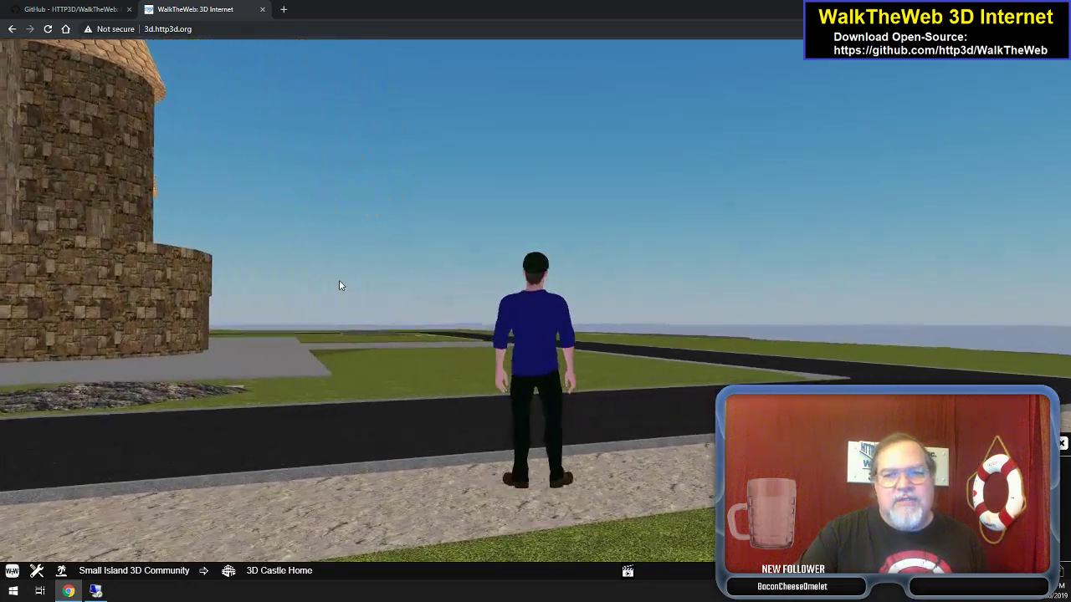
pyautogui.press('Left')
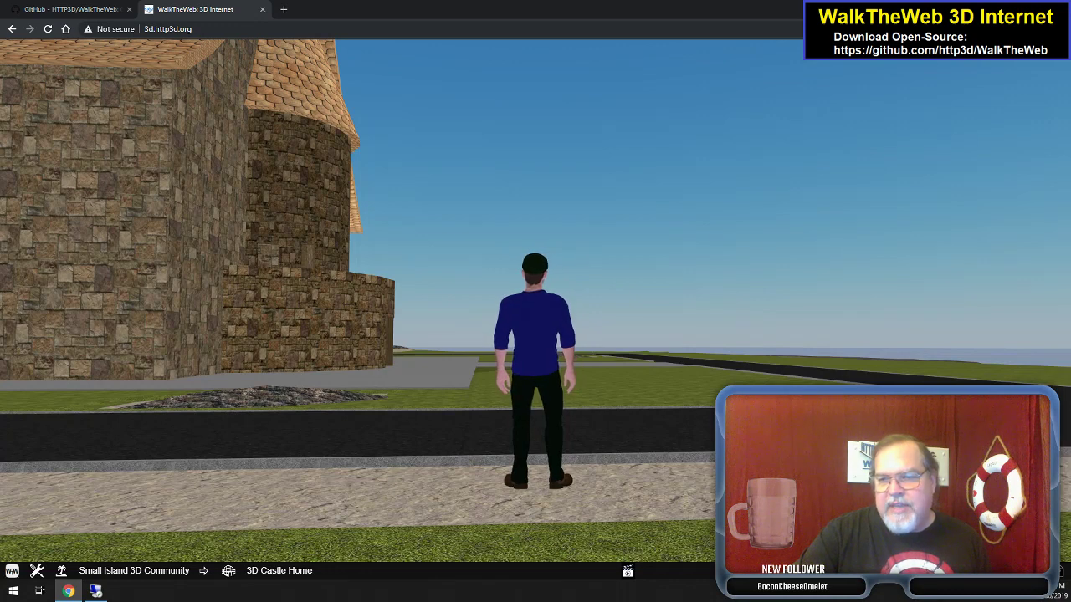
# - Open the Settings Menu, showing Scene Camera with 2D View and the second camera off
pyautogui.click(1056, 570)
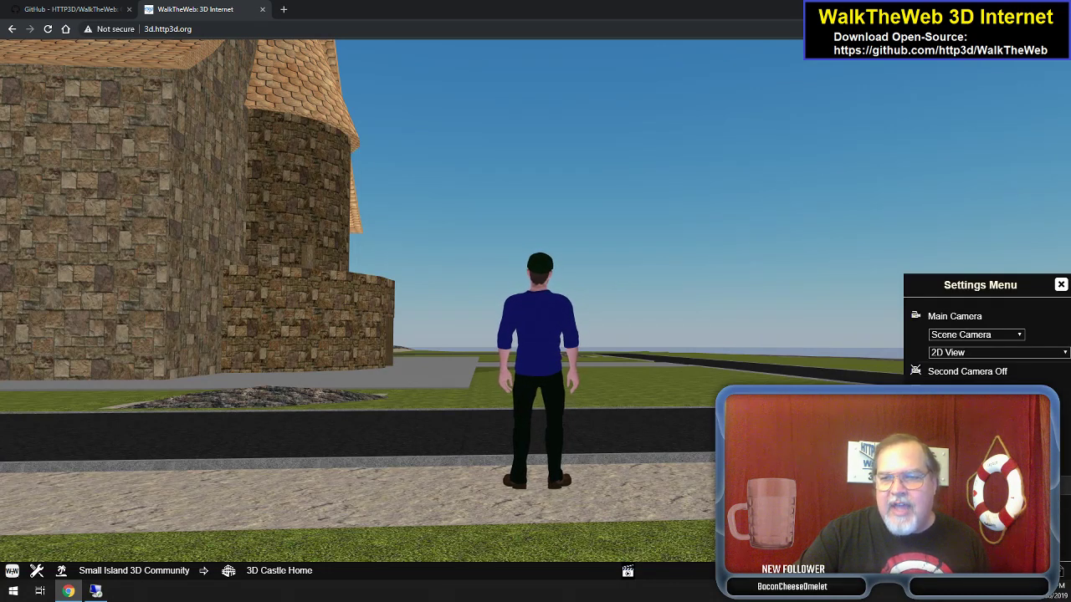
pyautogui.click(1056, 570)
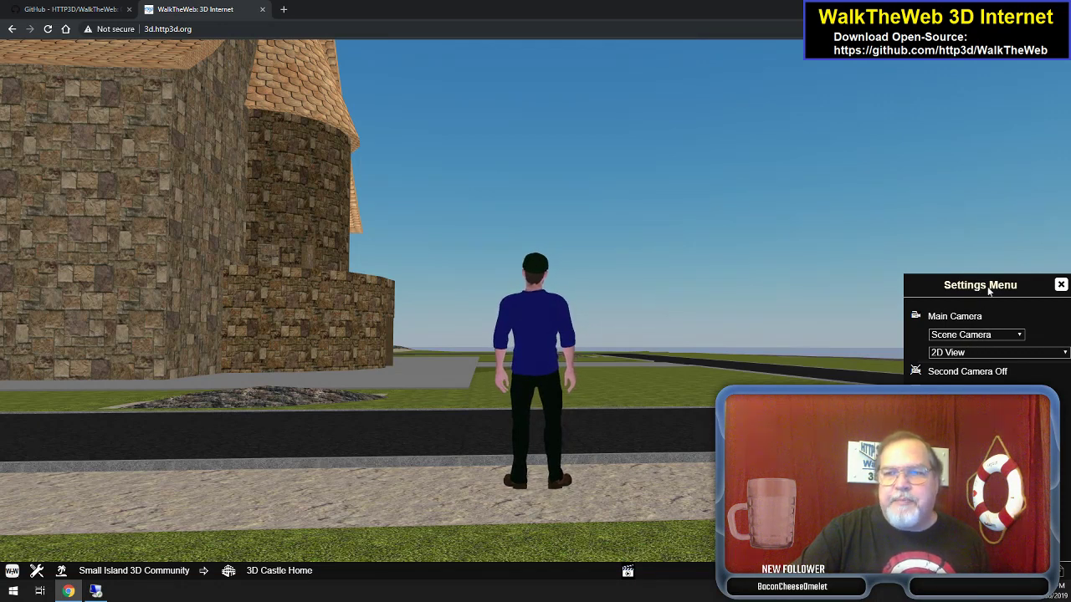
# - Set the main camera to Follow Camera with 3D Glasses Anaglyph Red-Cyan view
pyautogui.click(982, 338)
pyautogui.click(964, 358)
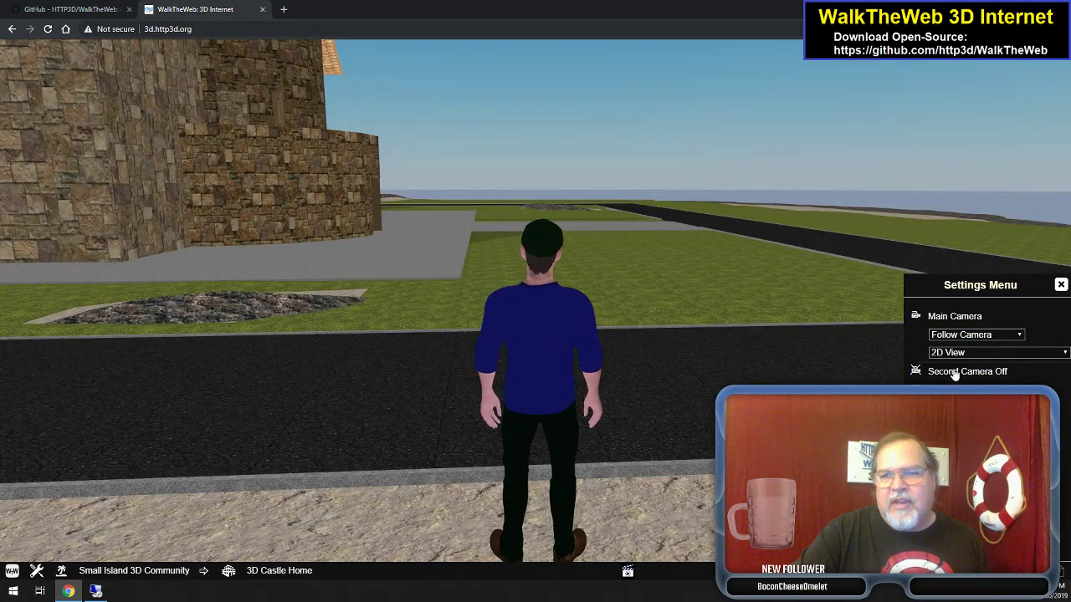
pyautogui.click(985, 356)
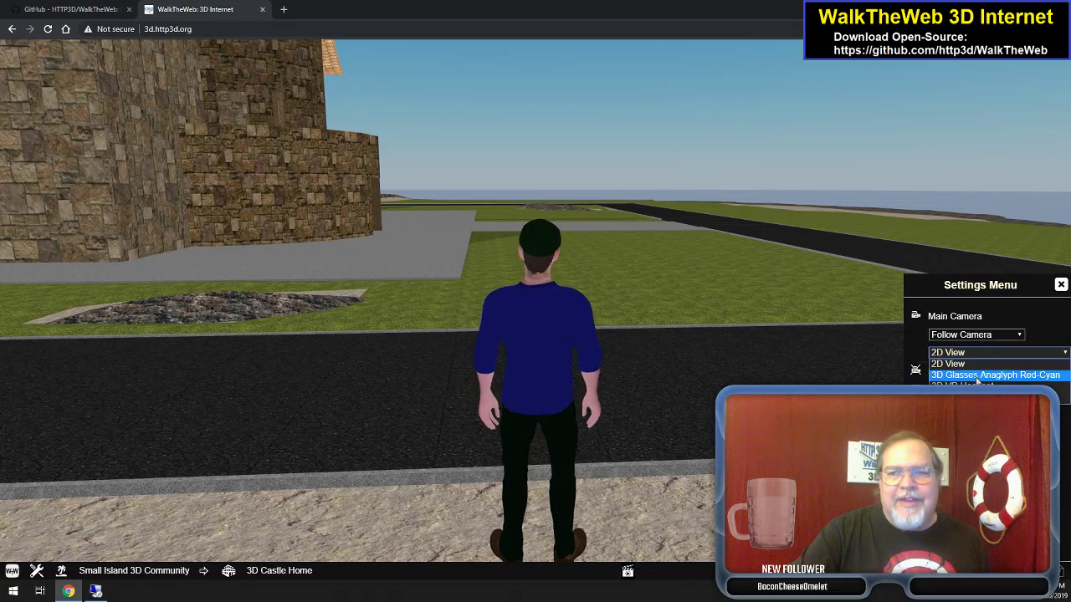
pyautogui.click(977, 376)
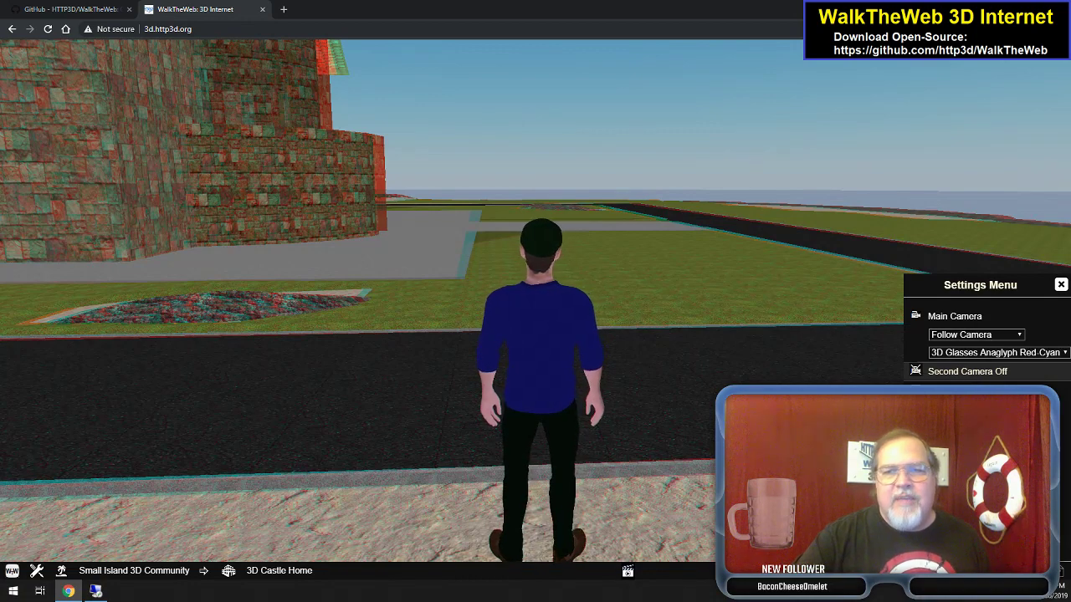
# - Walk the avatar forward toward the road, then turn left to face the castle
pyautogui.press('Up')
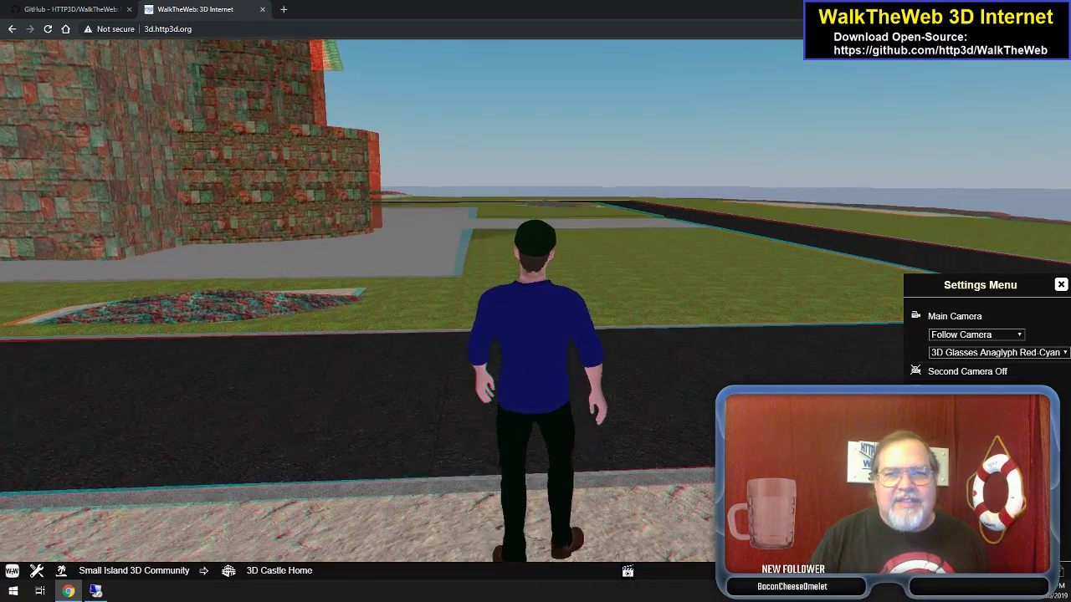
pyautogui.press('Right')
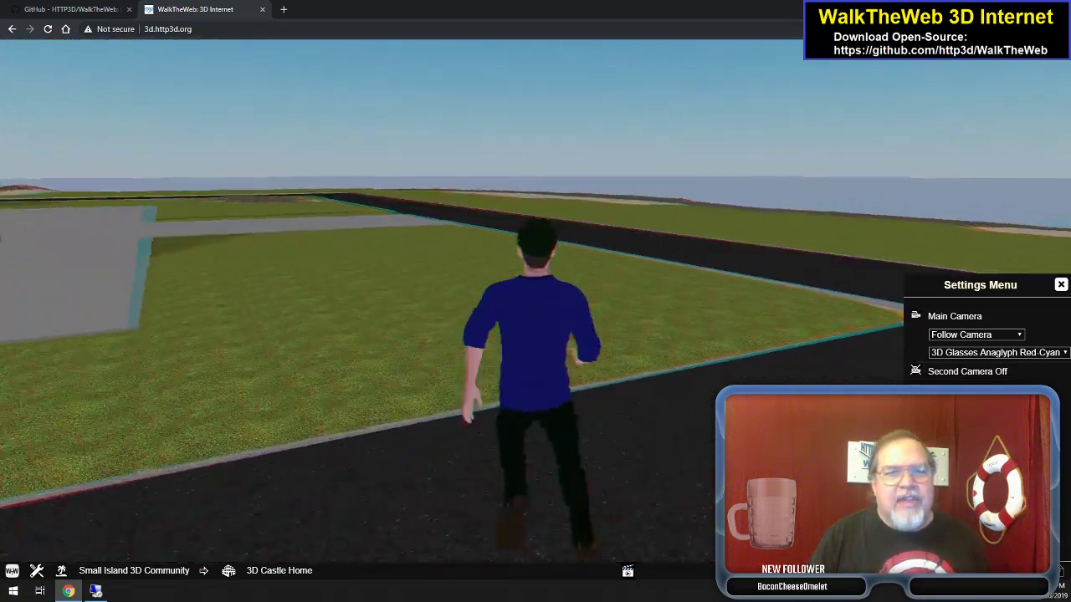
pyautogui.press('Up')
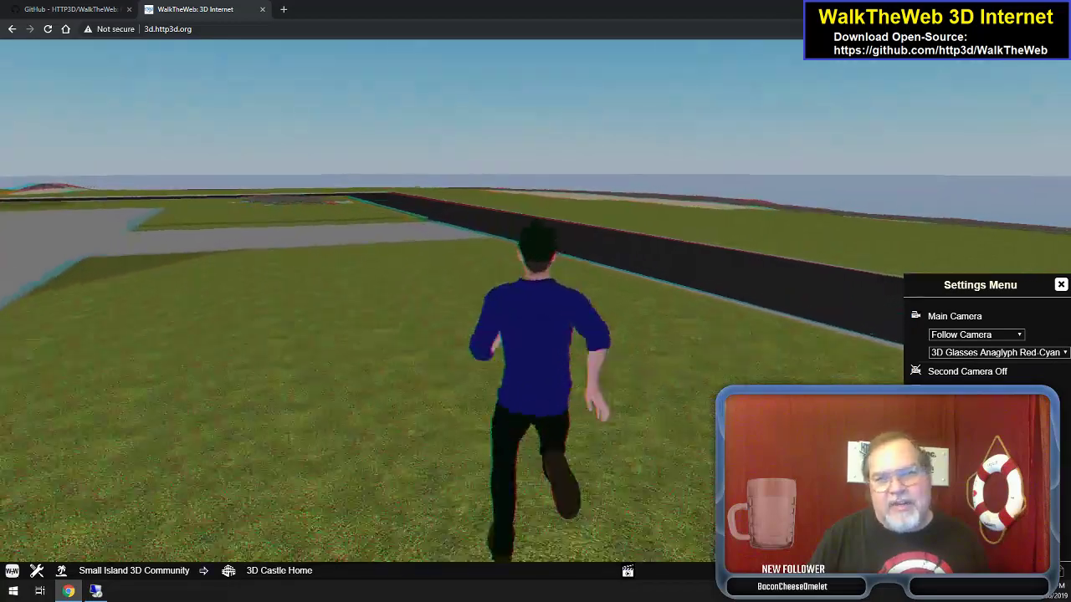
pyautogui.press('Left')
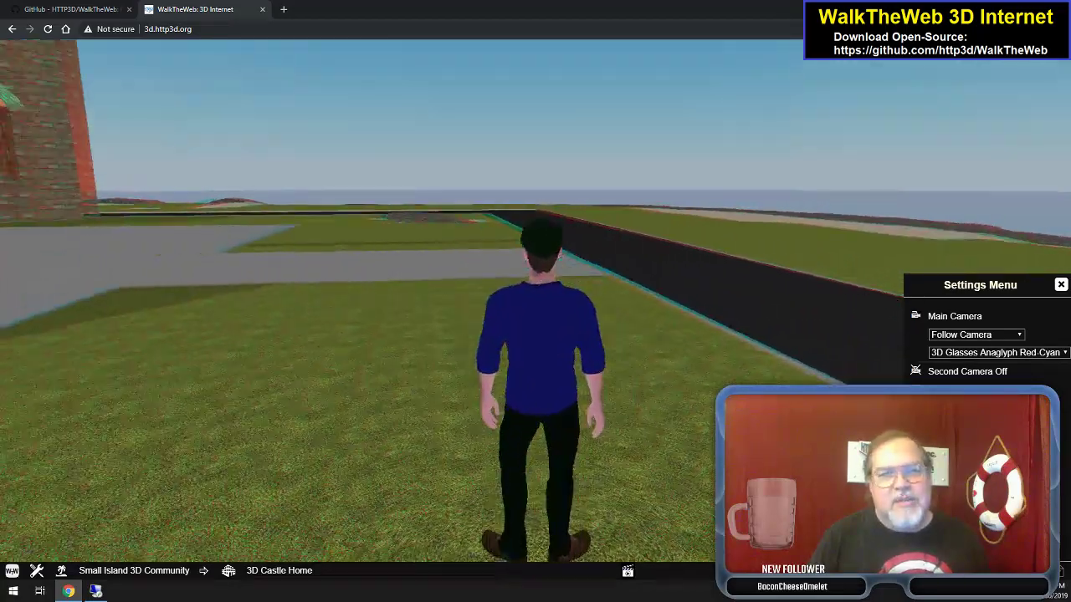
pyautogui.press('Left')
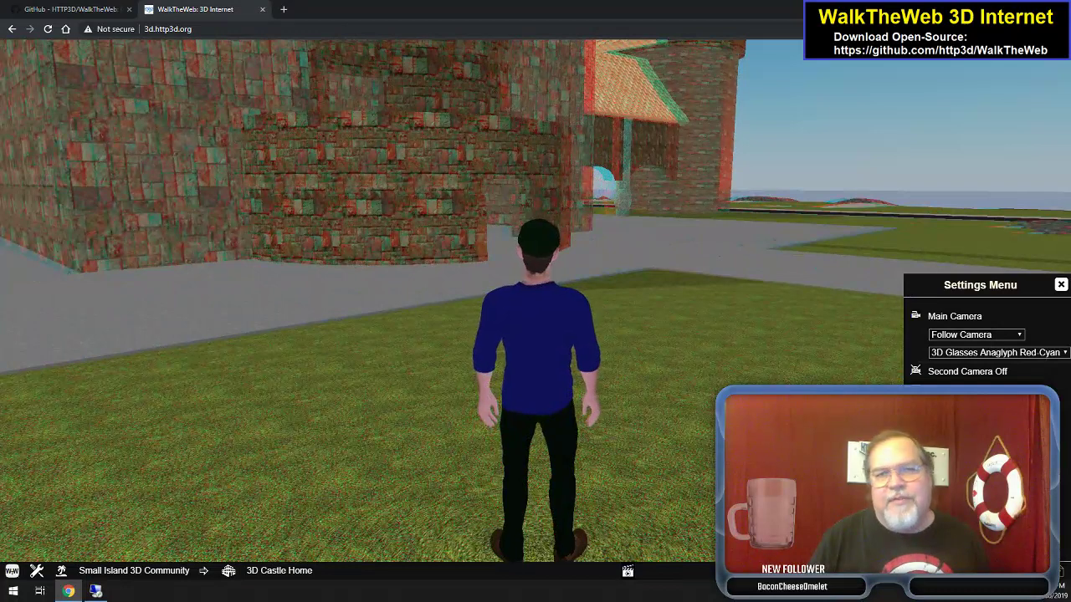
pyautogui.press('Left')
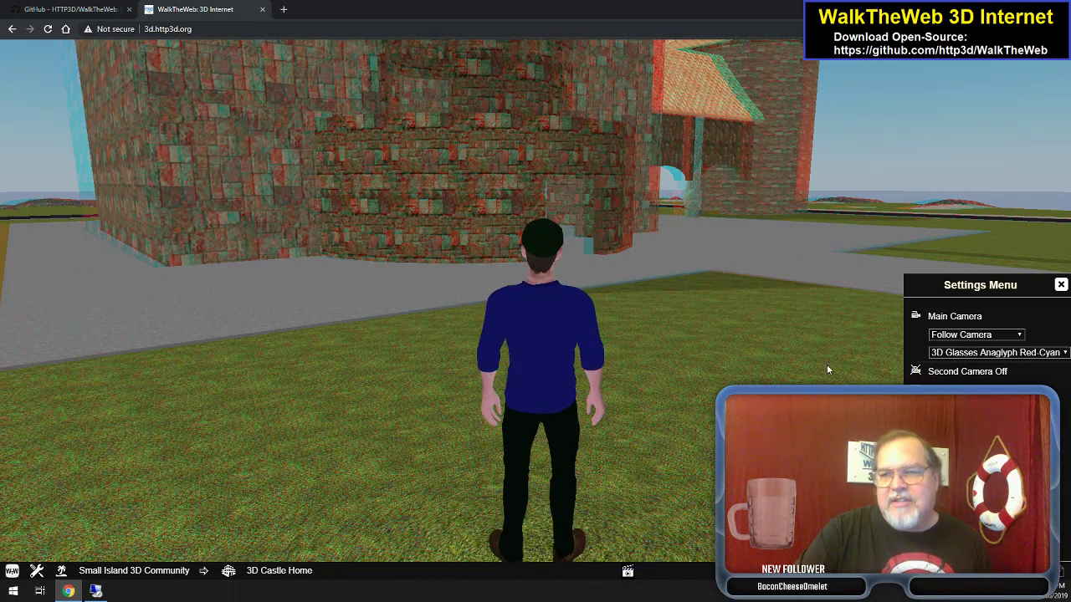
# - Switch the view mode to 3D VR Headset, then to 3D VR with Gamepad
pyautogui.click(985, 357)
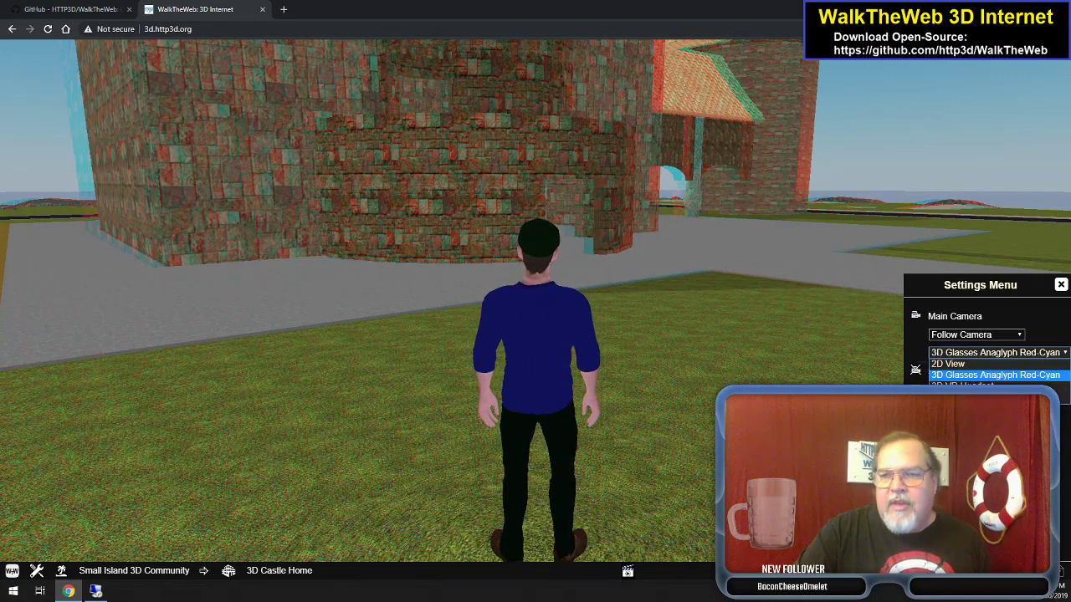
pyautogui.click(987, 374)
pyautogui.press('Down')
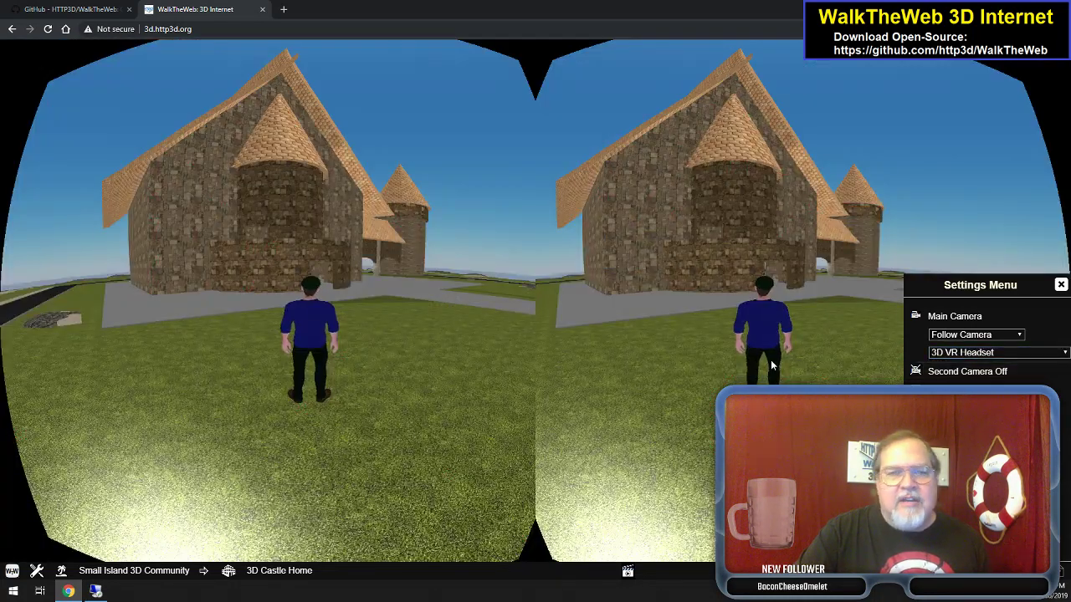
pyautogui.click(995, 352)
pyautogui.press('Escape')
pyautogui.press('Down')
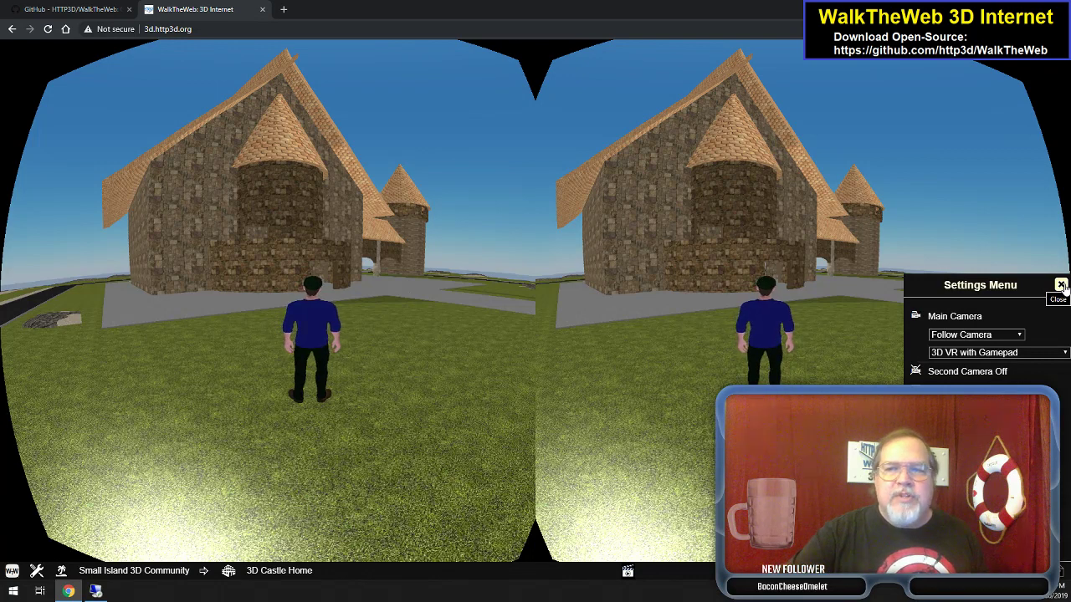
pyautogui.click(995, 356)
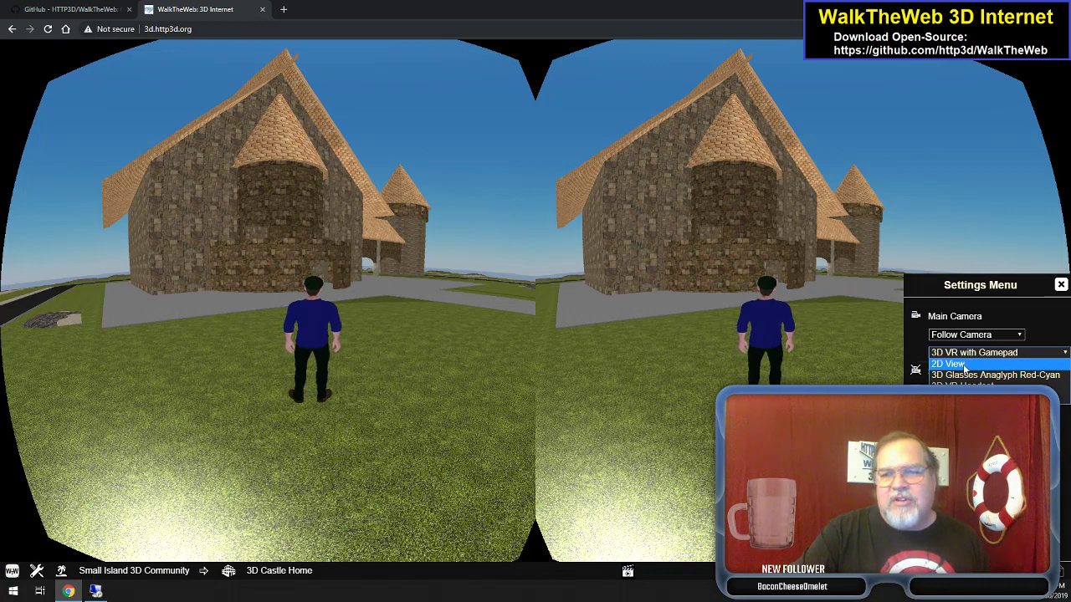
# - Keep 3D VR with Gamepad selected and close the Settings Menu panel
pyautogui.press('Escape')
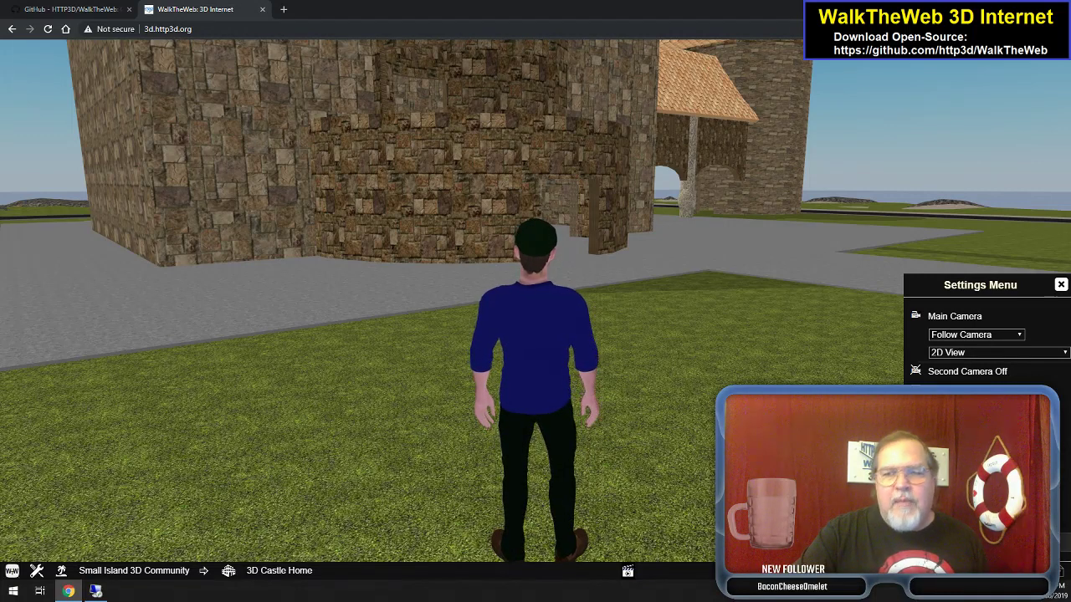
pyautogui.click(1060, 284)
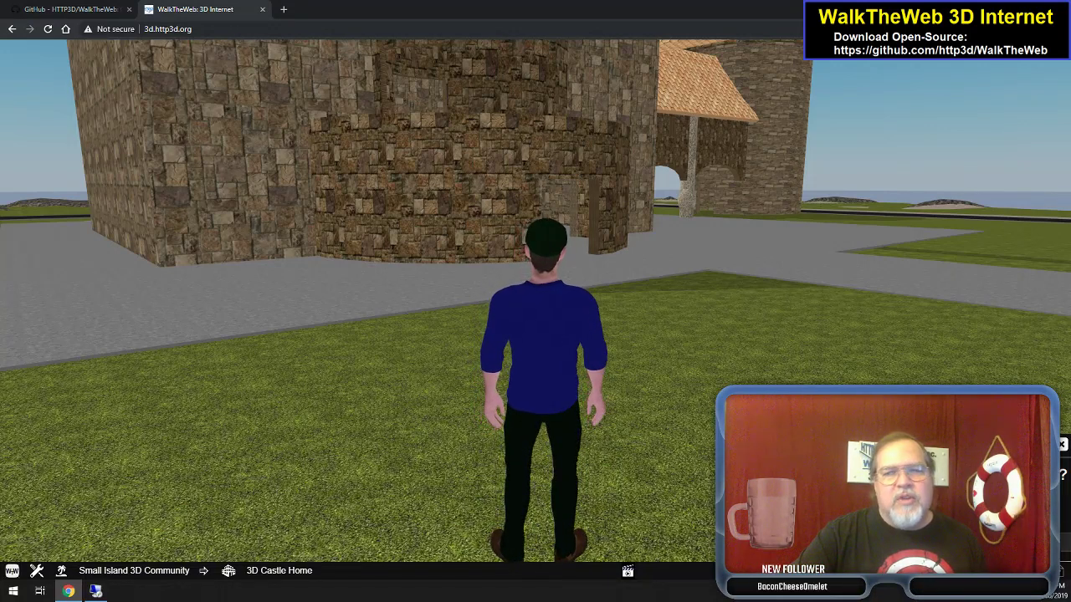
# - Walk the avatar one step forward toward the stone castle
pyautogui.press('Up')
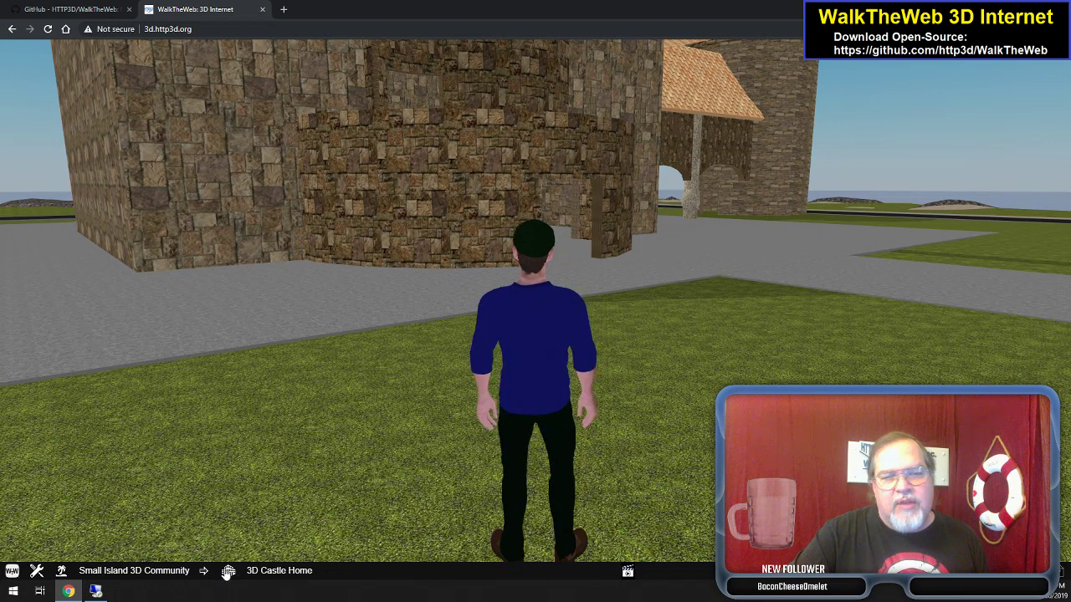
# - Open the Admin Menu listing communities, buildings, things, users, plugins and settings
pyautogui.click(37, 573)
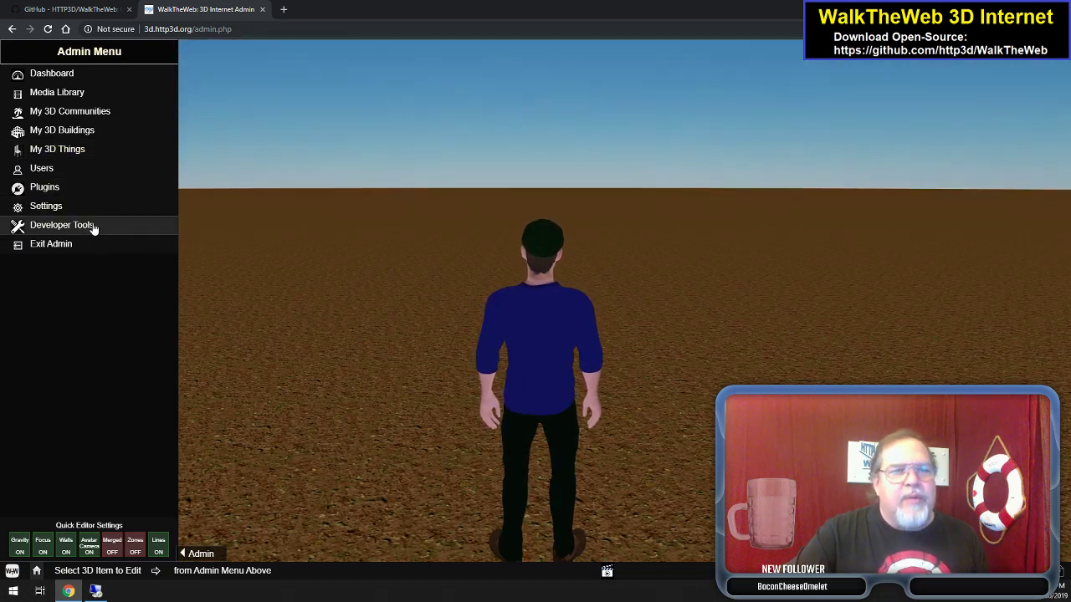
# - Open the Dashboard showing one community scene, one building and zero 3D things
pyautogui.click(52, 74)
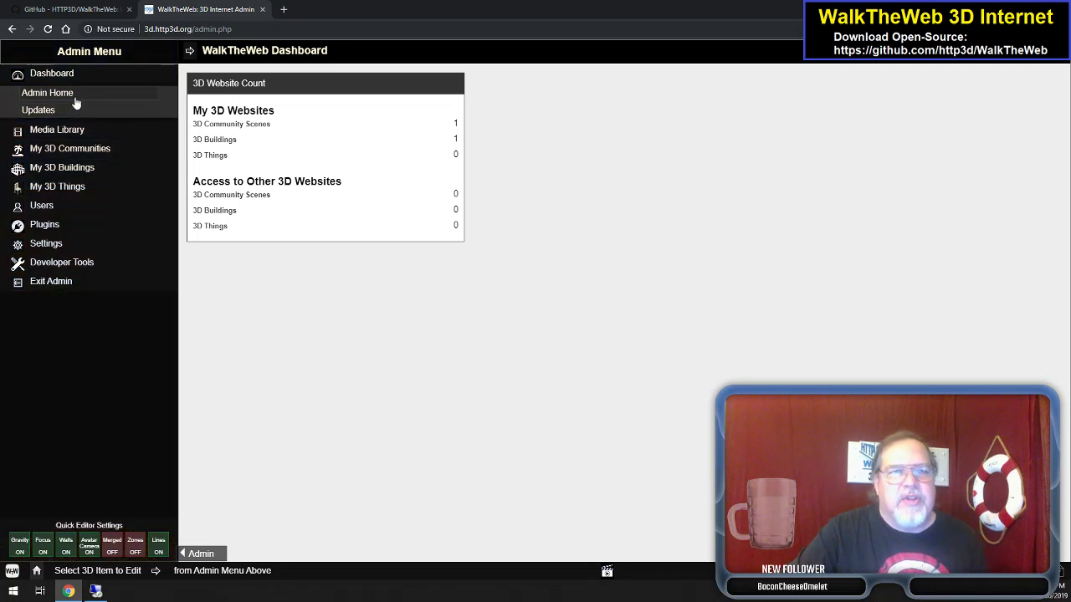
# - Confirm version 3.0.0 is up to date, then view the site's texture images in the Media Library
pyautogui.click(51, 109)
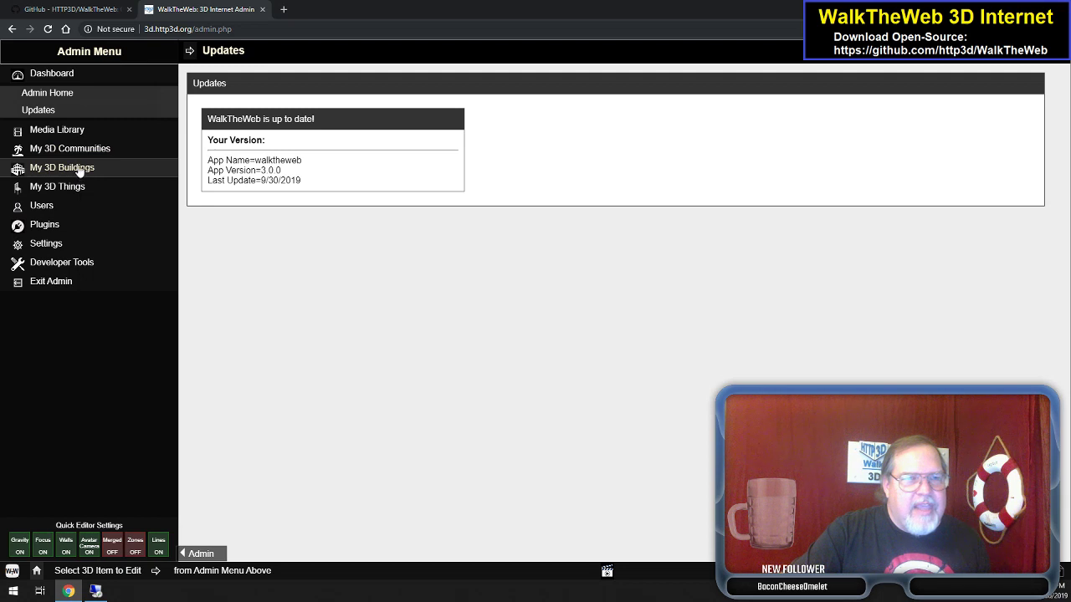
pyautogui.click(79, 132)
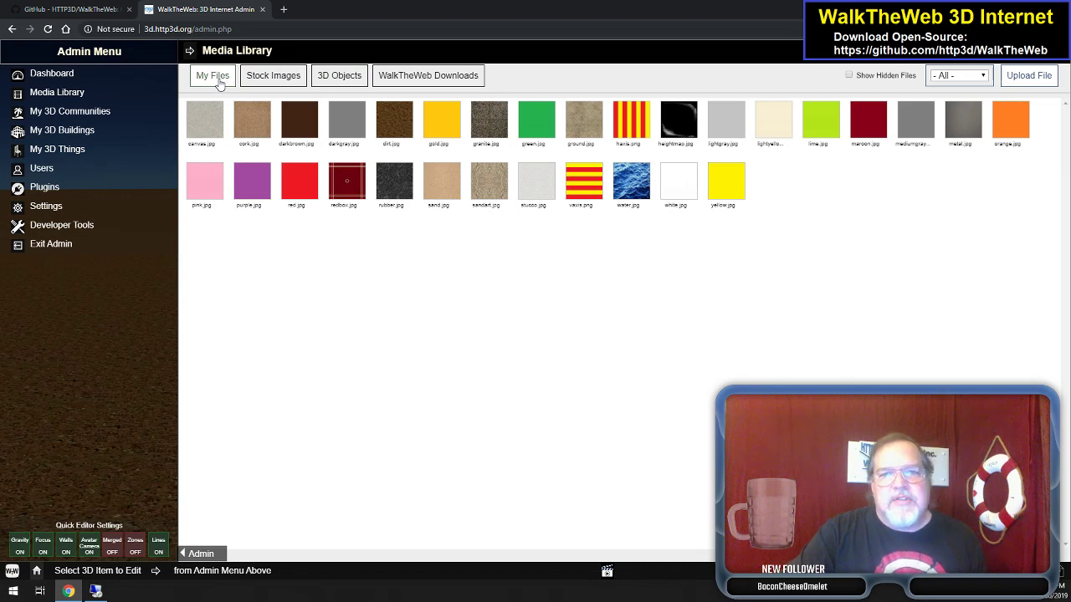
# - Add stock images to the Media Library, then filter to 3D object files like basket.babylon and desk.babylon
pyautogui.click(273, 78)
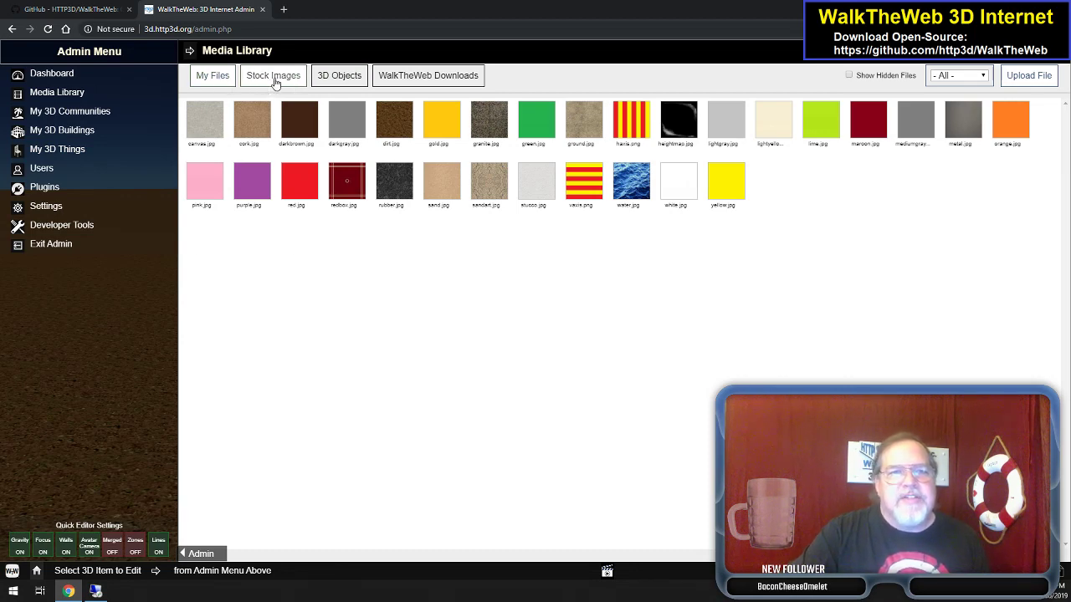
pyautogui.click(330, 81)
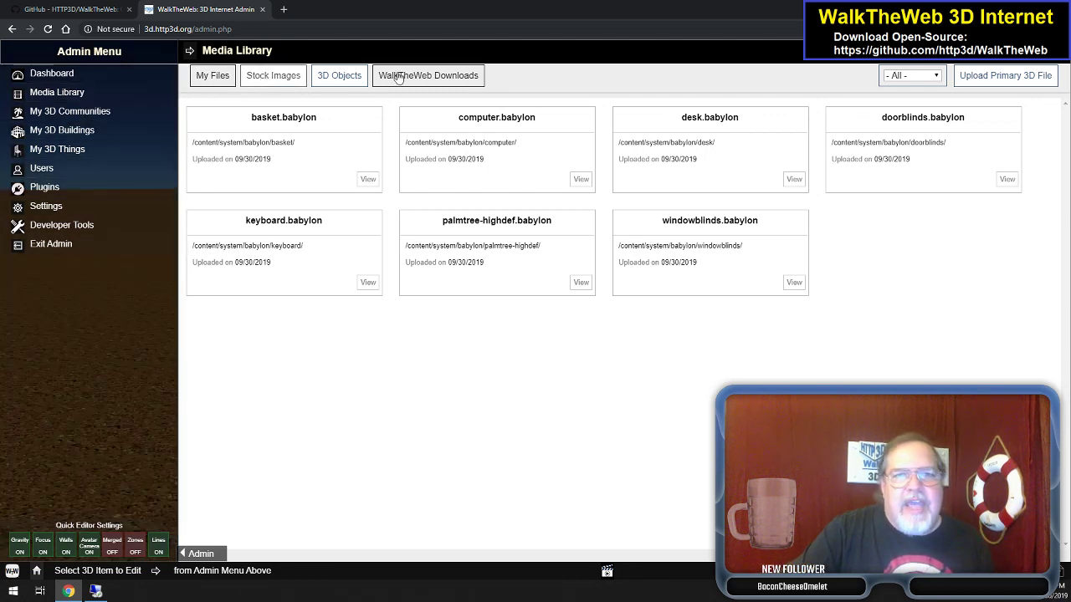
# - From WalkTheWeb Downloads, install Snow Island 3D Community so it joins Small Island
pyautogui.click(430, 75)
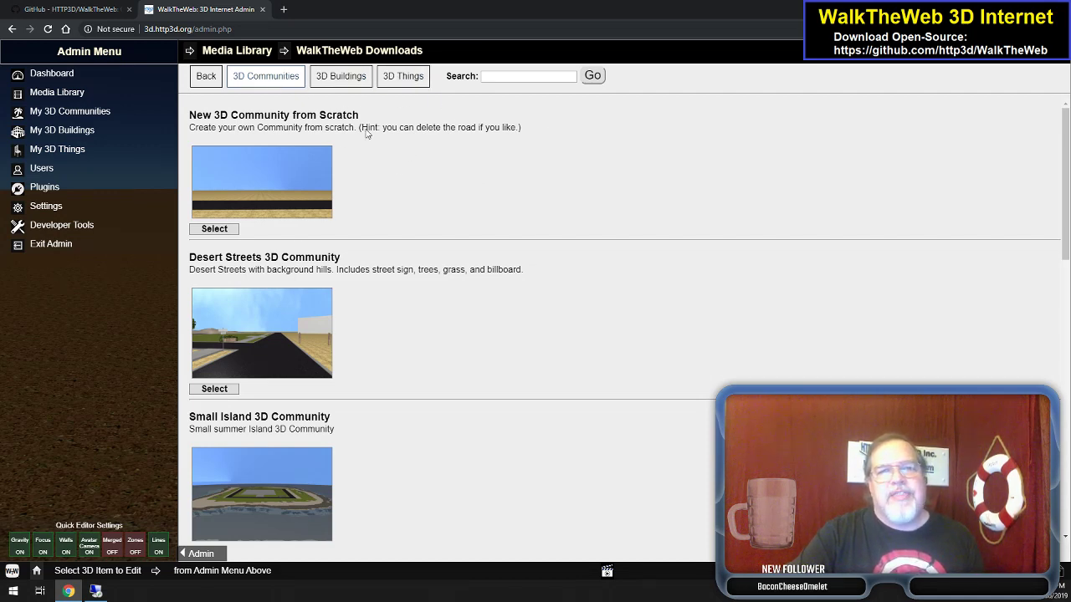
pyautogui.scroll(-3, 334, 403)
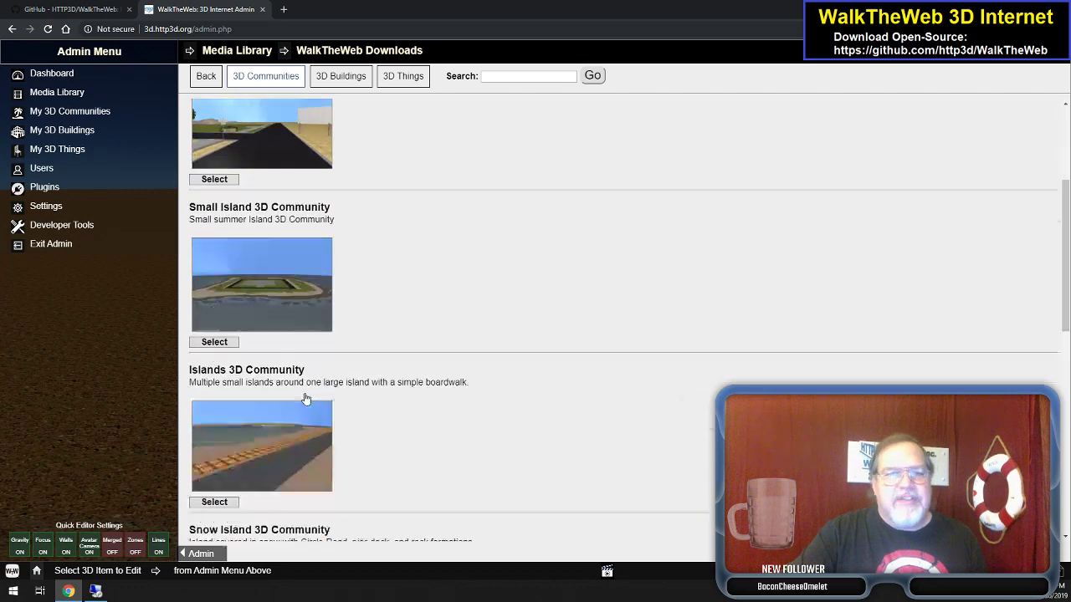
pyautogui.scroll(2, 270, 393)
pyautogui.scroll(-1, 271, 394)
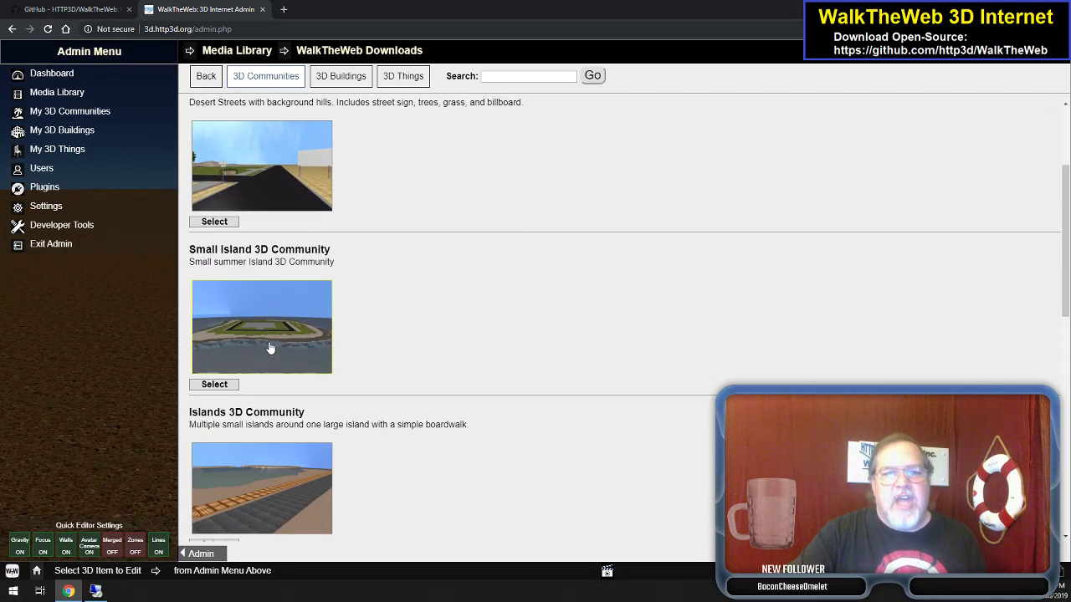
pyautogui.scroll(-4, 283, 356)
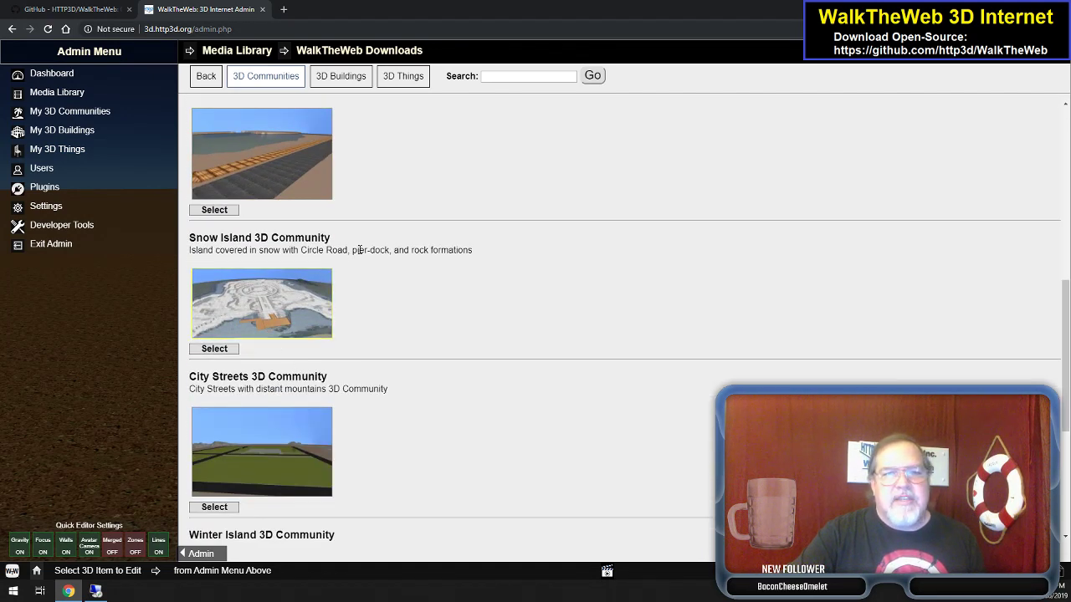
pyautogui.click(276, 312)
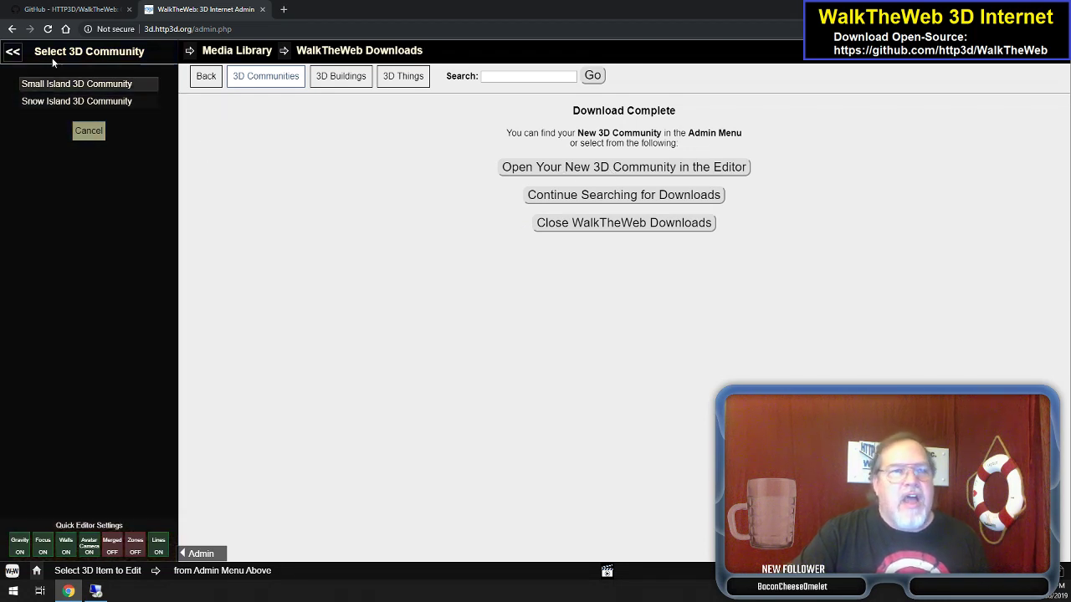
# - Review the existing 3D communities under My 3D Communities, then return to the admin menu
pyautogui.click(14, 53)
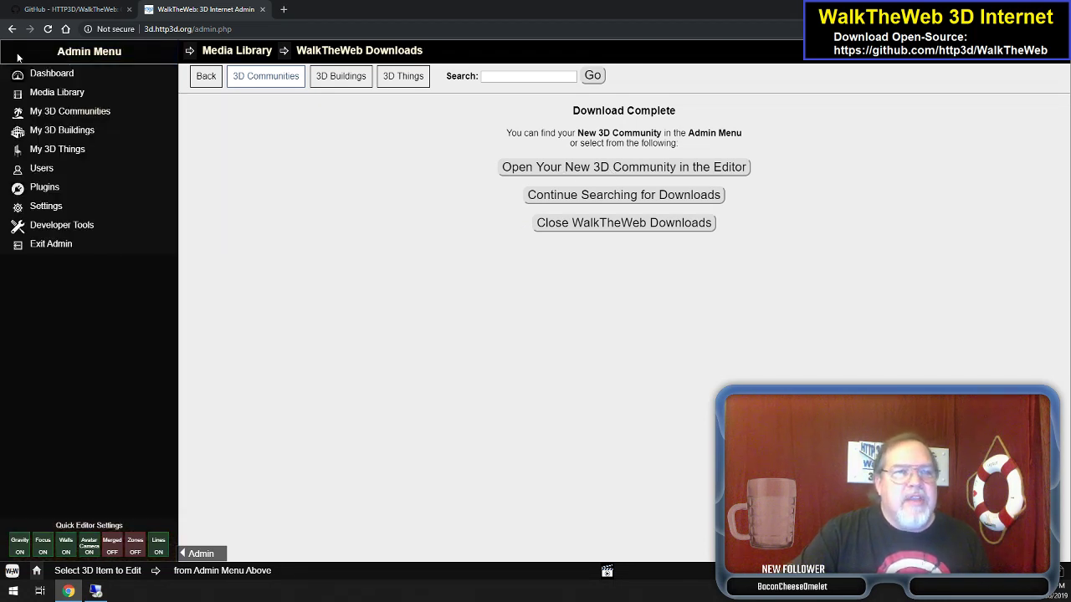
pyautogui.click(74, 116)
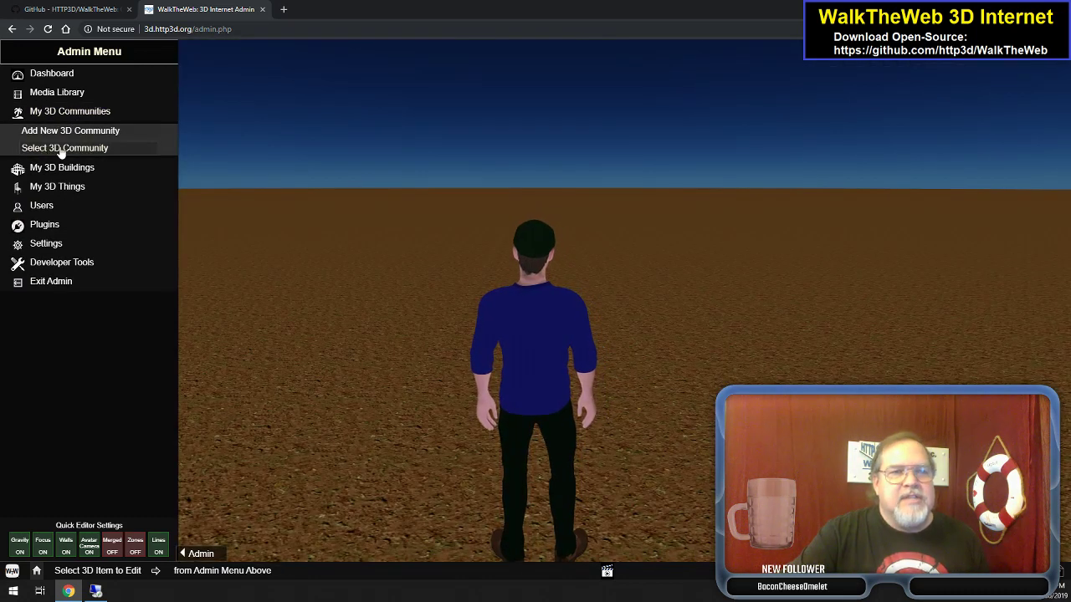
pyautogui.click(68, 148)
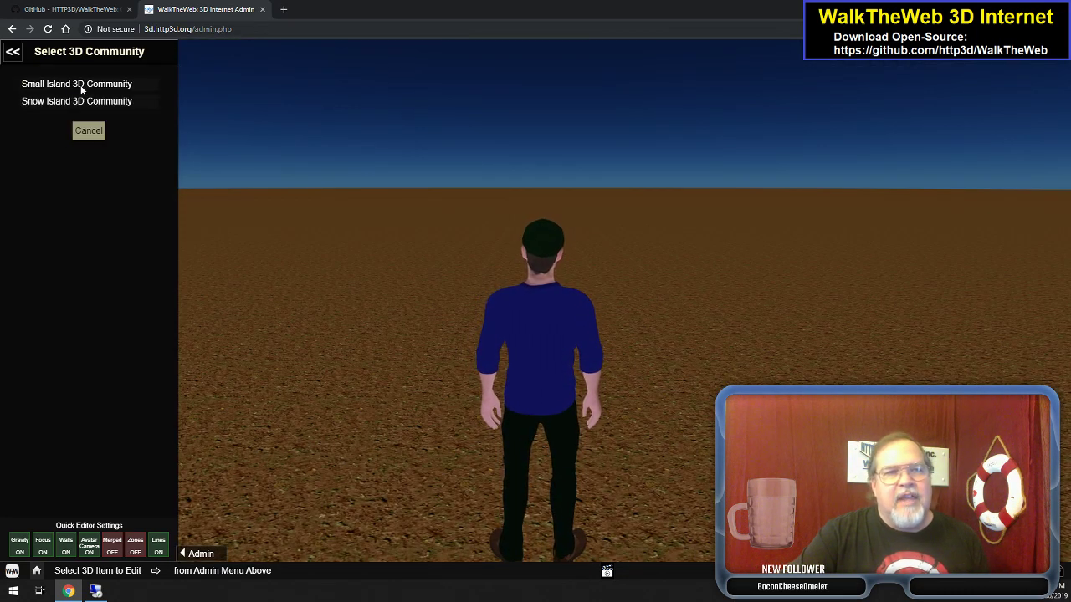
pyautogui.click(12, 51)
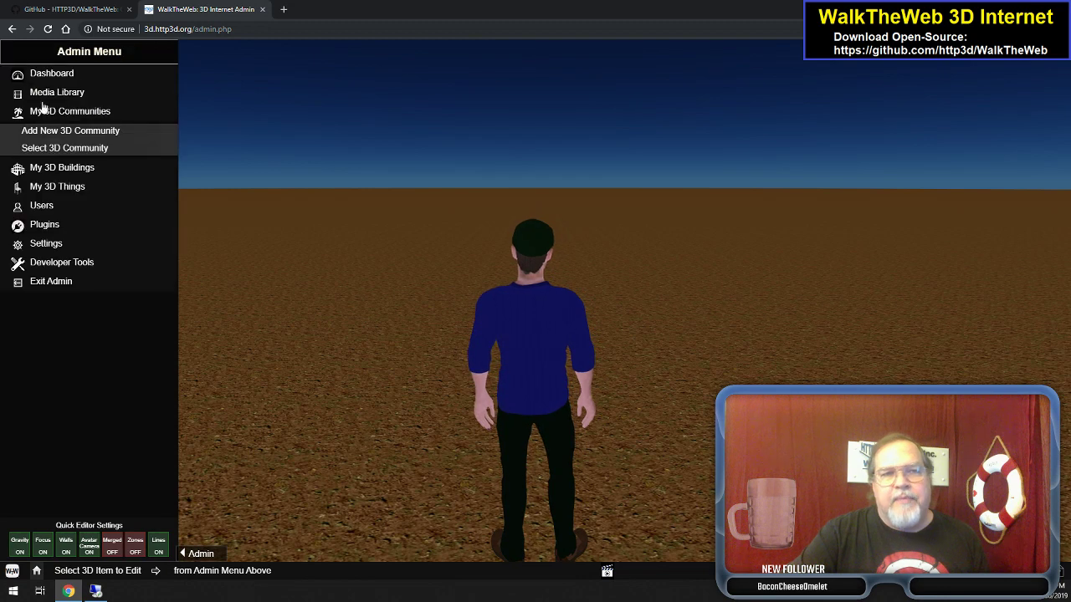
# - Browse the Add New 3D Community options, from New 3D Community from Scratch to Desert Streets and Winter Island
pyautogui.click(76, 134)
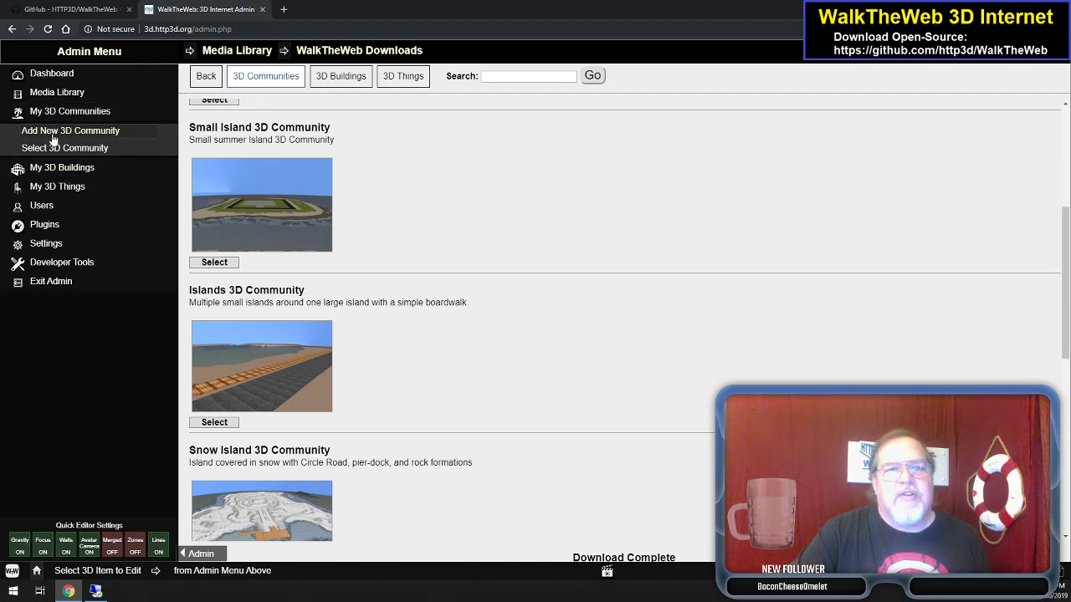
pyautogui.scroll(-5, 410, 377)
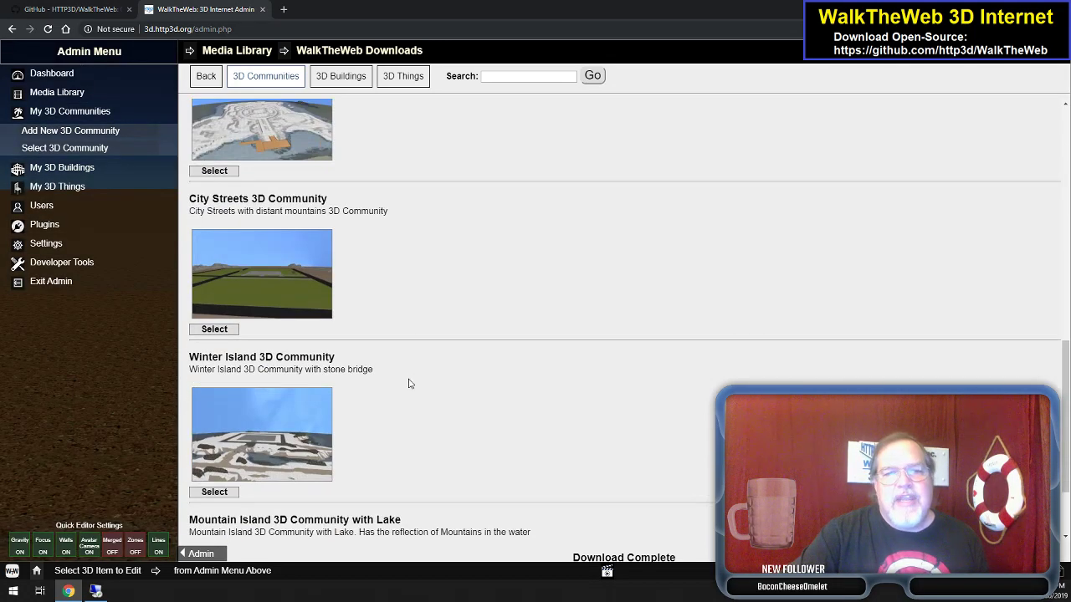
pyautogui.scroll(10, 408, 383)
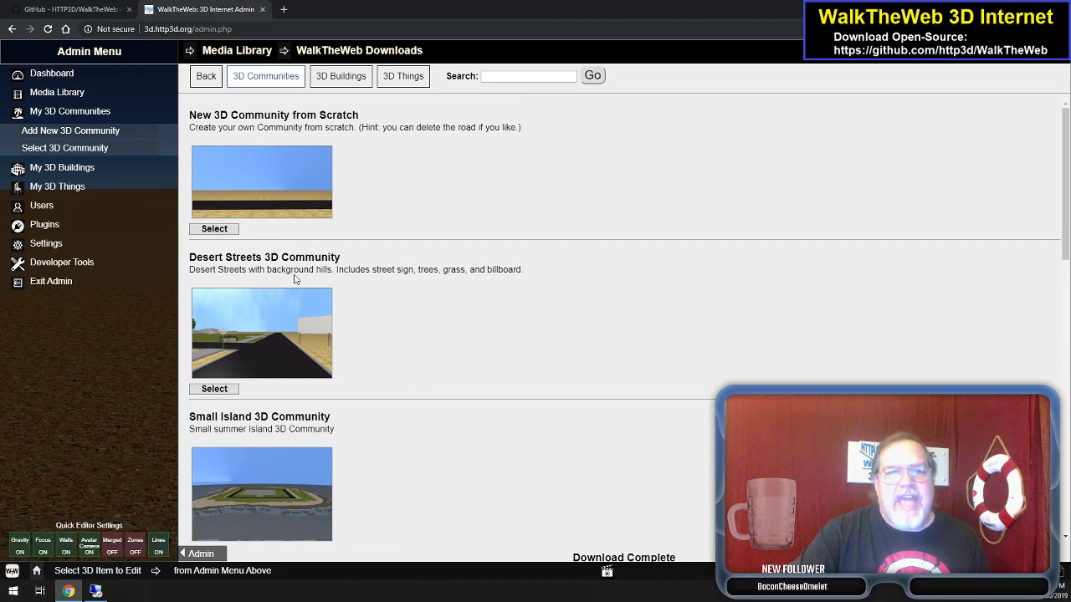